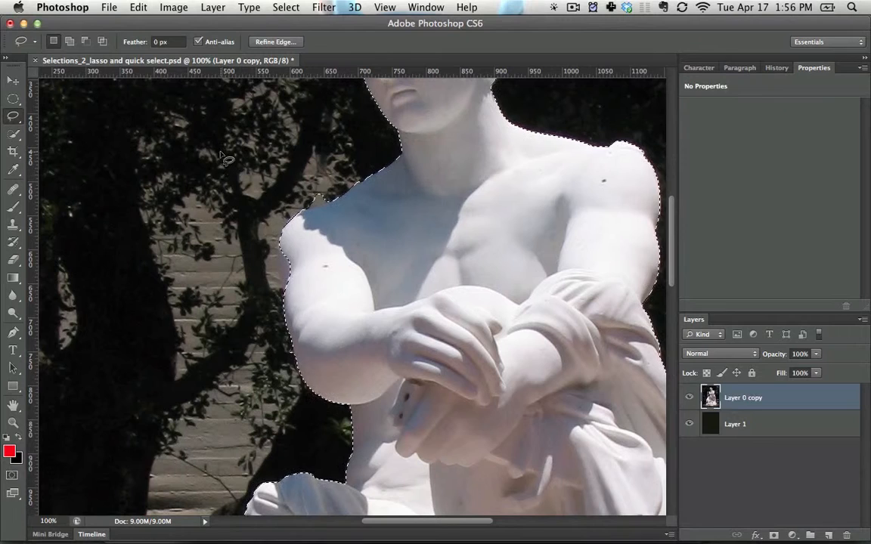
Step: Try a freehand lasso loop around the statue's shaded shoulder and undo it to restore the statue selection
{"action": "left_click_drag", "start_coordinate": [218, 150], "coordinate": [348, 142]}
{"action": "left_click_drag", "start_coordinate": [178, 216], "coordinate": [216, 151]}
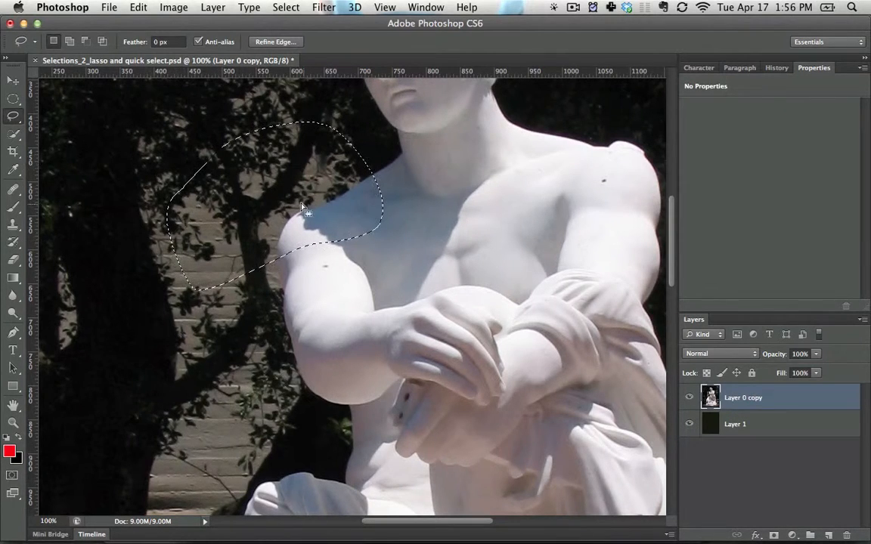
{"action": "key", "text": "super+z"}
{"action": "key", "text": "space"}
{"action": "mouse_move", "coordinate": [432, 344]}
{"action": "left_mouse_down"}
{"action": "mouse_move", "coordinate": [399, 228]}
{"action": "mouse_move", "coordinate": [161, 224]}
{"action": "mouse_move", "coordinate": [389, 193]}
{"action": "left_mouse_up"}
{"action": "key", "text": "super+z"}
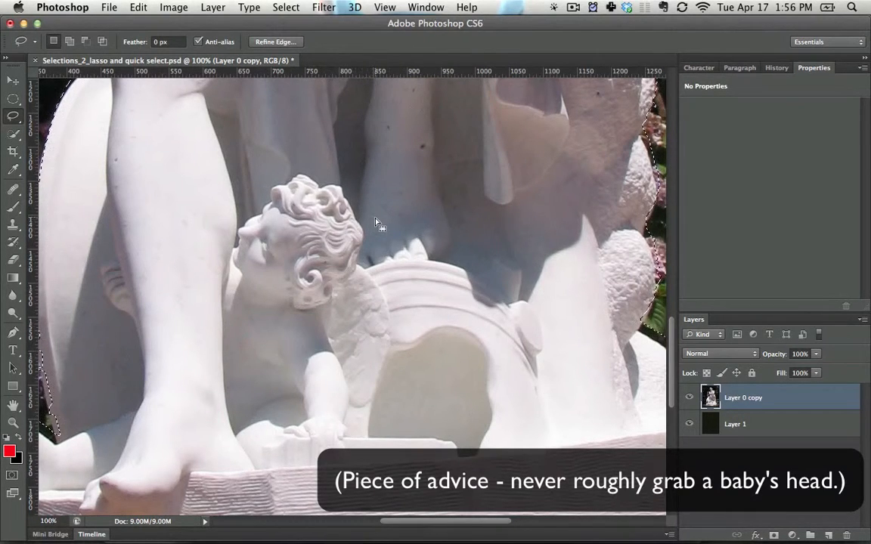
Step: Lasso freehand around the cherub's head and paste a copy of that area onto a new layer
{"action": "key", "text": "super+d"}
{"action": "mouse_move", "coordinate": [392, 206]}
{"action": "left_mouse_down"}
{"action": "mouse_move", "coordinate": [143, 227]}
{"action": "mouse_move", "coordinate": [469, 224]}
{"action": "mouse_move", "coordinate": [394, 163]}
{"action": "left_mouse_up"}
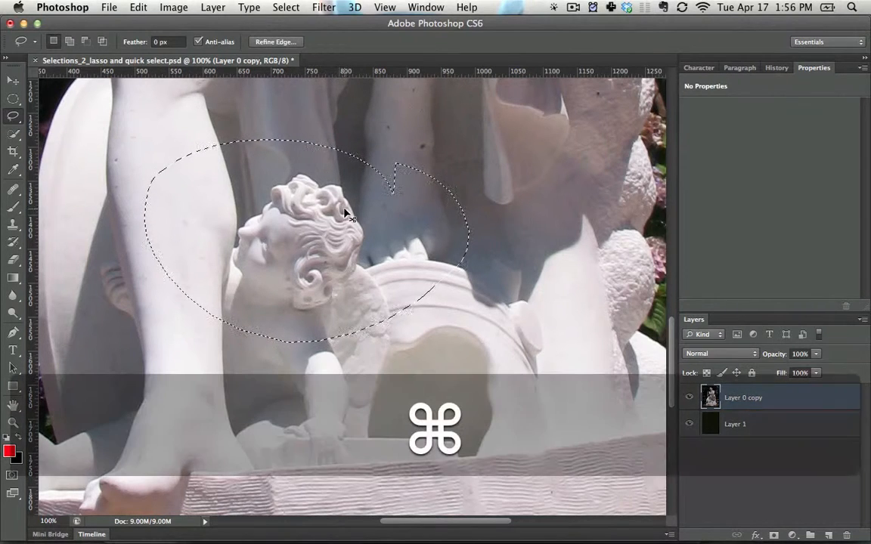
{"action": "key", "text": "super+c"}
{"action": "key", "text": "super+v"}
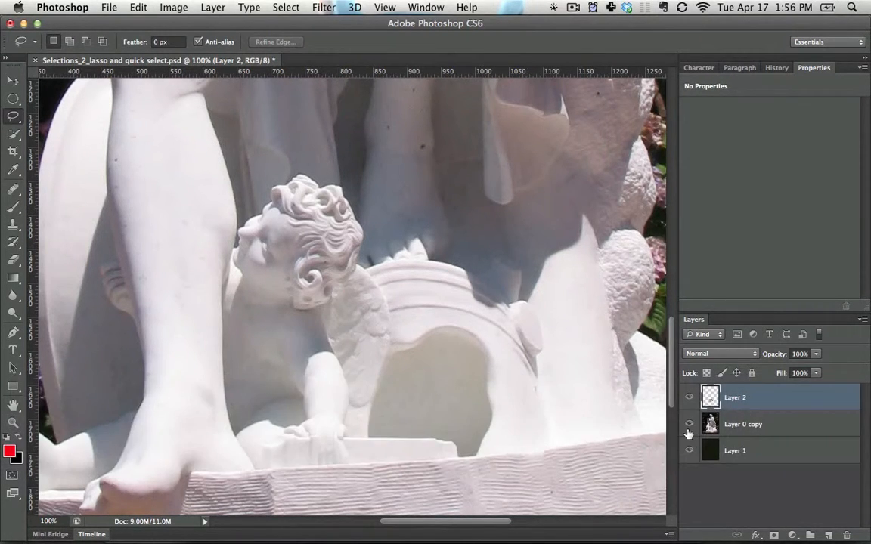
Step: Hide Layer 0 copy to isolate the pasted head, and undo back to before the head was lassoed
{"action": "left_click", "coordinate": [688, 424]}
{"action": "key", "text": "alt+super+z"}
{"action": "key", "text": "alt+super+z"}
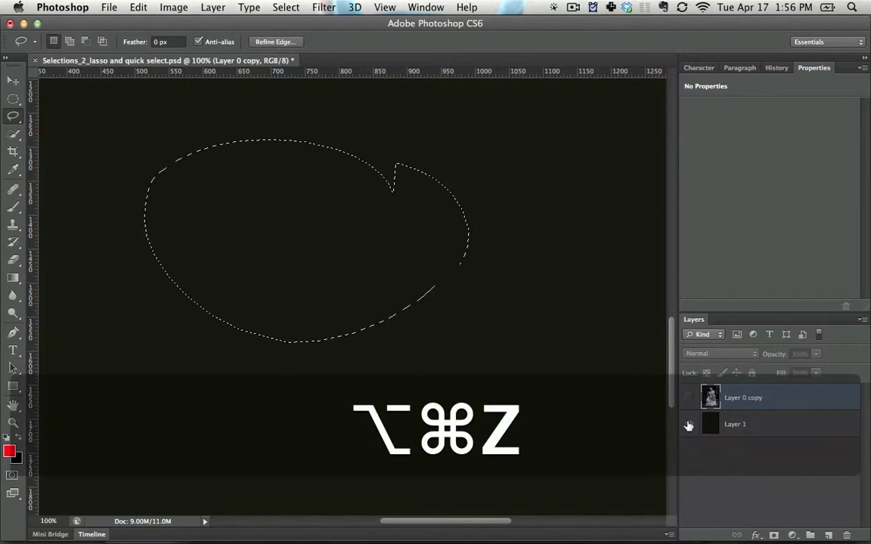
{"action": "left_click", "coordinate": [688, 398]}
{"action": "key", "text": "alt+super+z"}
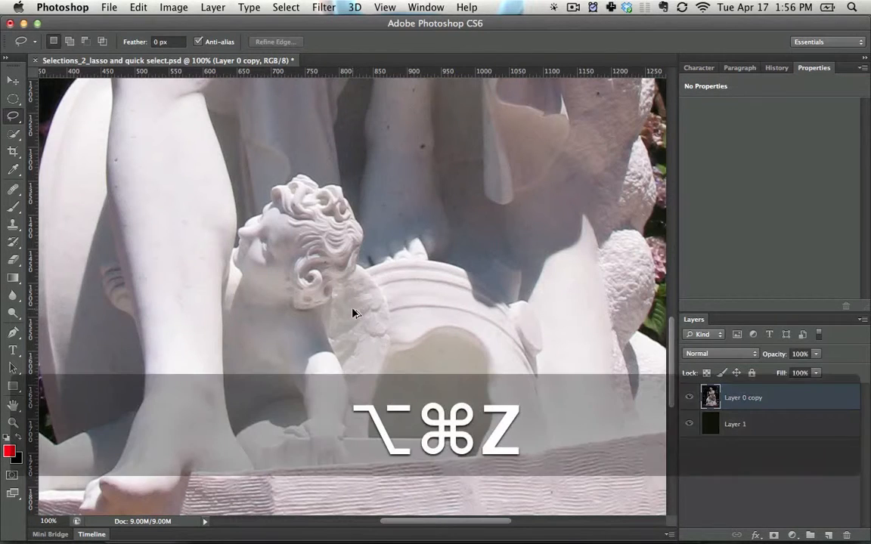
Step: Switch from the Lasso Tool to the Polygonal Lasso Tool
{"action": "key", "text": "space"}
{"action": "left_click_drag", "start_coordinate": [331, 253], "coordinate": [467, 299]}
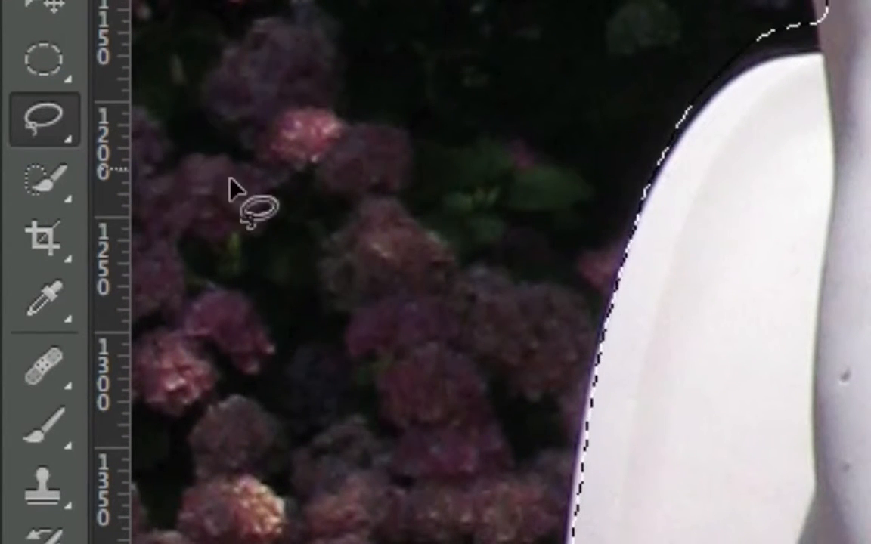
{"action": "left_click", "coordinate": [49, 121]}
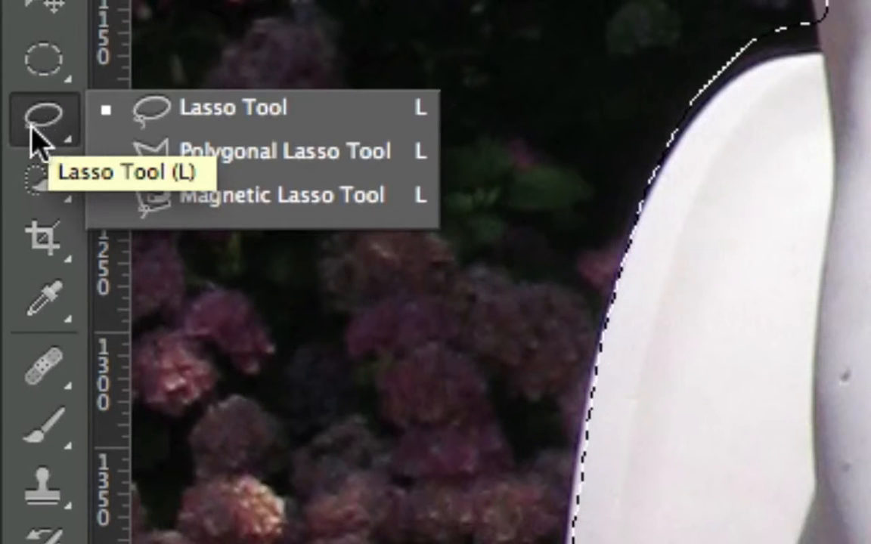
{"action": "left_click", "coordinate": [34, 129]}
{"action": "left_click", "coordinate": [35, 136]}
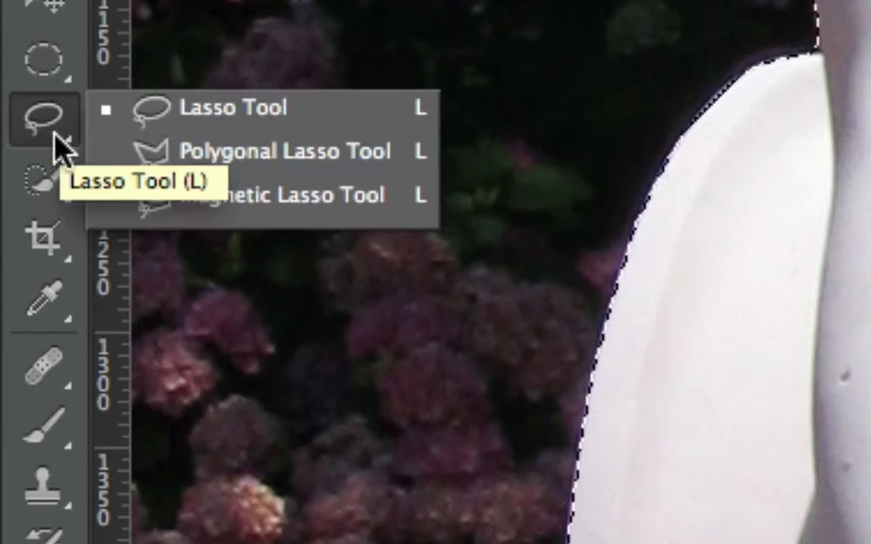
{"action": "left_click", "coordinate": [246, 174]}
Step: Subtract the stray hydrangea and foliage area between the draped base and the small foot from the statue selection
{"action": "key", "text": "space"}
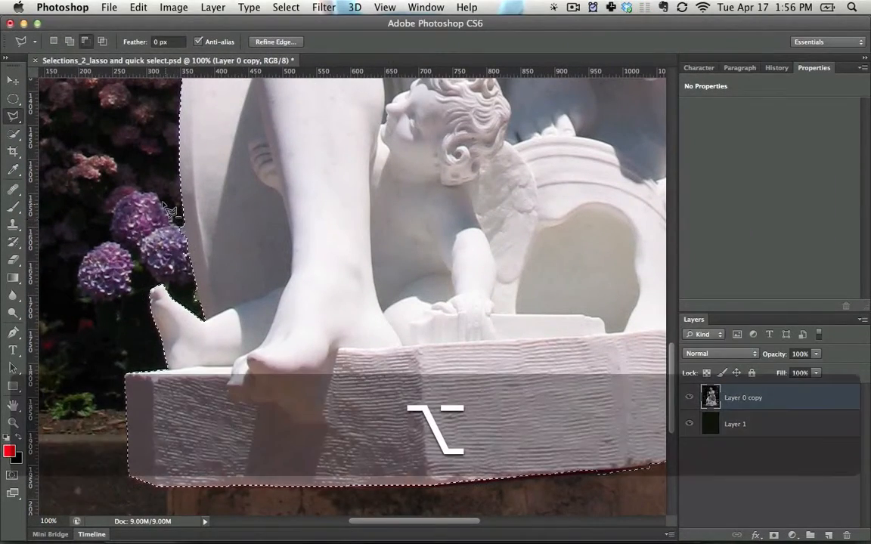
{"action": "left_click", "coordinate": [159, 201], "text": "alt"}
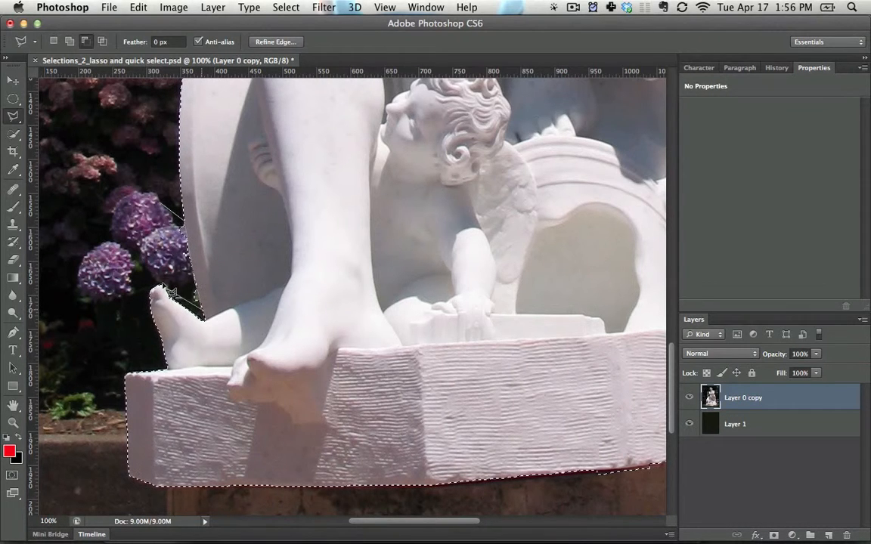
{"action": "double_click", "coordinate": [136, 246]}
Step: Subtract the stray leaves above the statue's shaded shoulder from the selection with a polygonal outline
{"action": "key", "text": "space"}
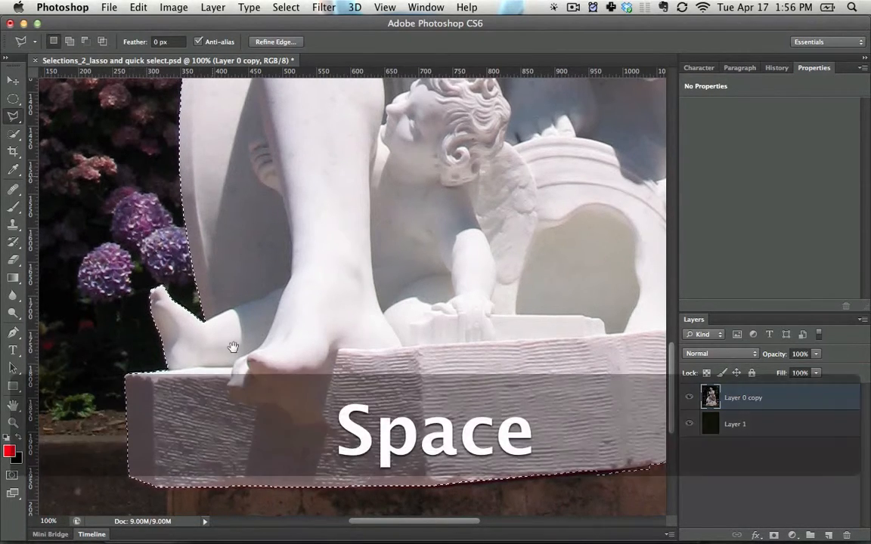
{"action": "left_click_drag", "start_coordinate": [206, 265], "coordinate": [207, 341]}
{"action": "left_click_drag", "start_coordinate": [225, 133], "coordinate": [208, 447]}
{"action": "left_click_drag", "start_coordinate": [251, 125], "coordinate": [136, 395]}
{"action": "left_click_drag", "start_coordinate": [278, 298], "coordinate": [267, 414]}
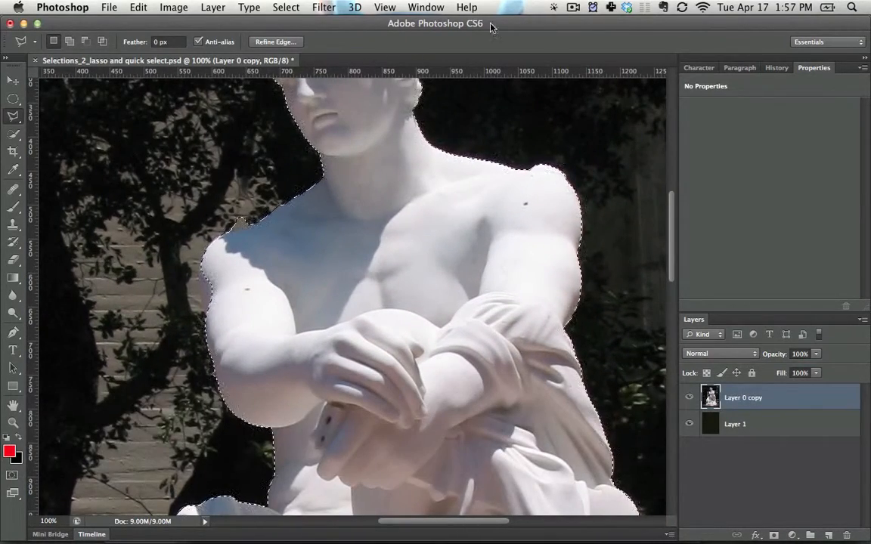
{"action": "left_click", "coordinate": [553, 7]}
{"action": "left_click", "coordinate": [605, 51]}
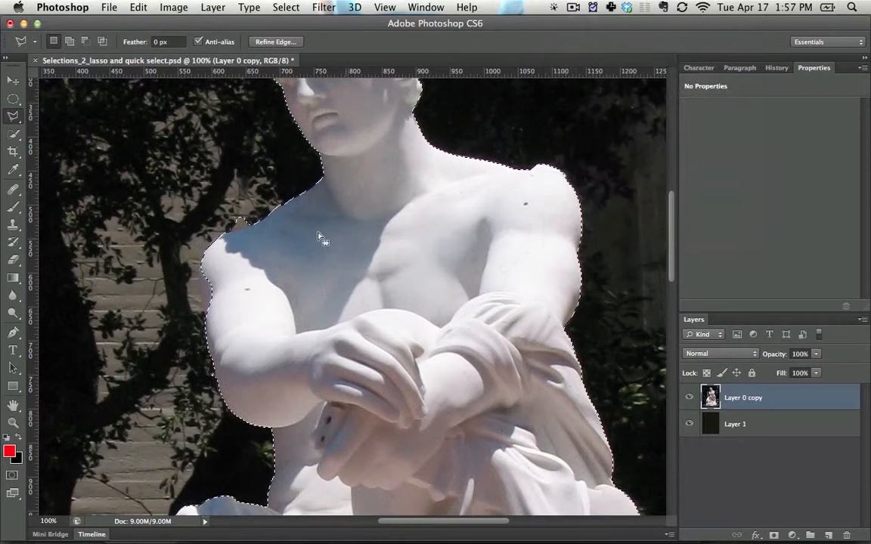
{"action": "key", "text": "alt"}
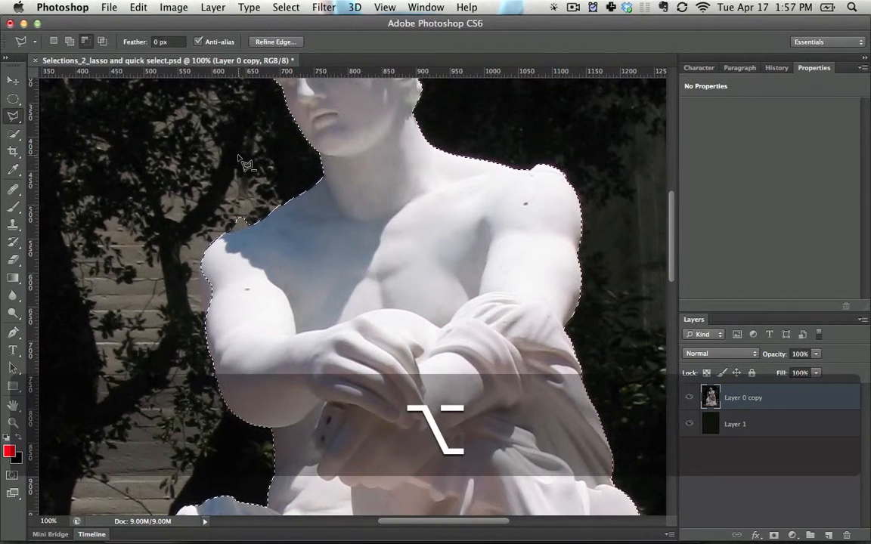
{"action": "left_click", "coordinate": [239, 156]}
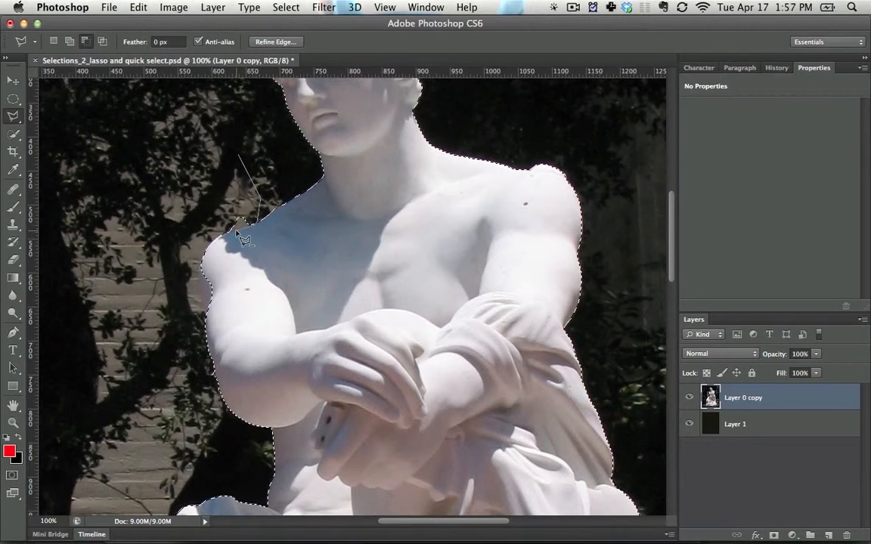
{"action": "double_click", "coordinate": [185, 146]}
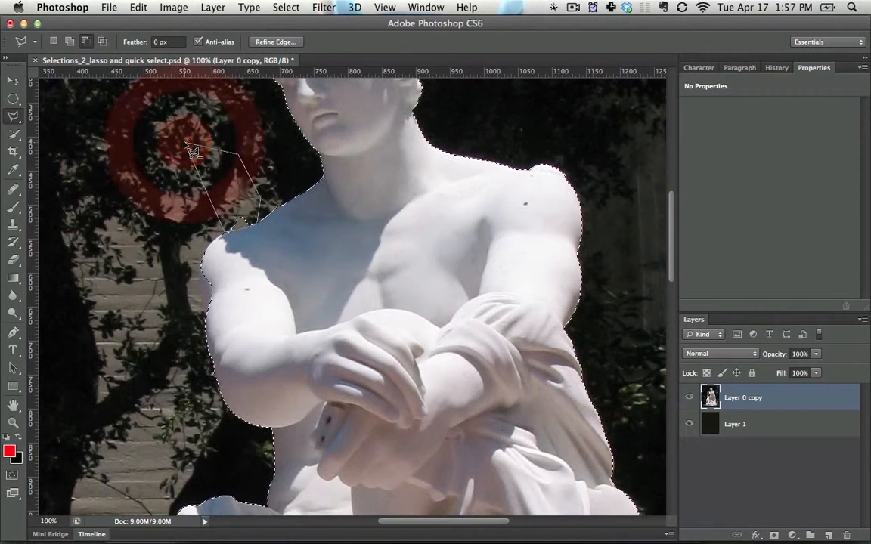
Step: Add the missing outer edge of the upper arm below the shaded shoulder to the selection
{"action": "key", "text": "alt"}
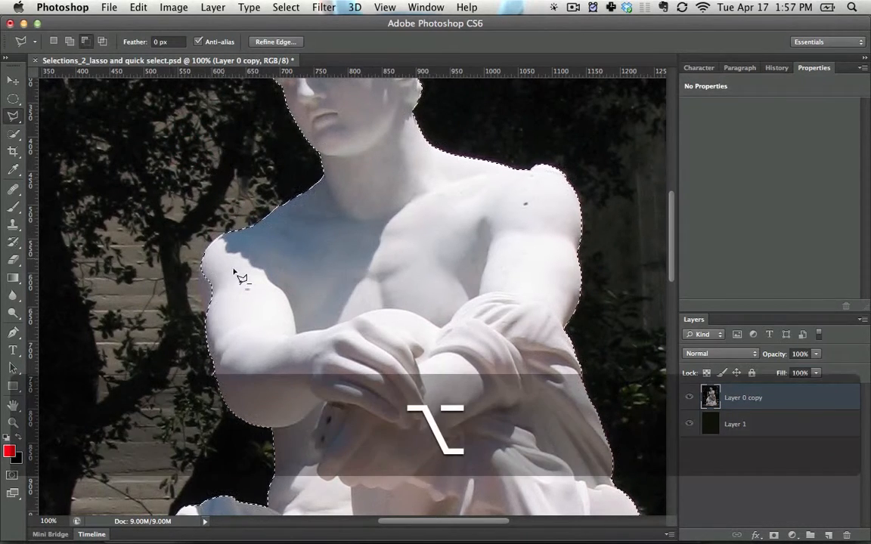
{"action": "left_click", "coordinate": [259, 270], "text": "shift"}
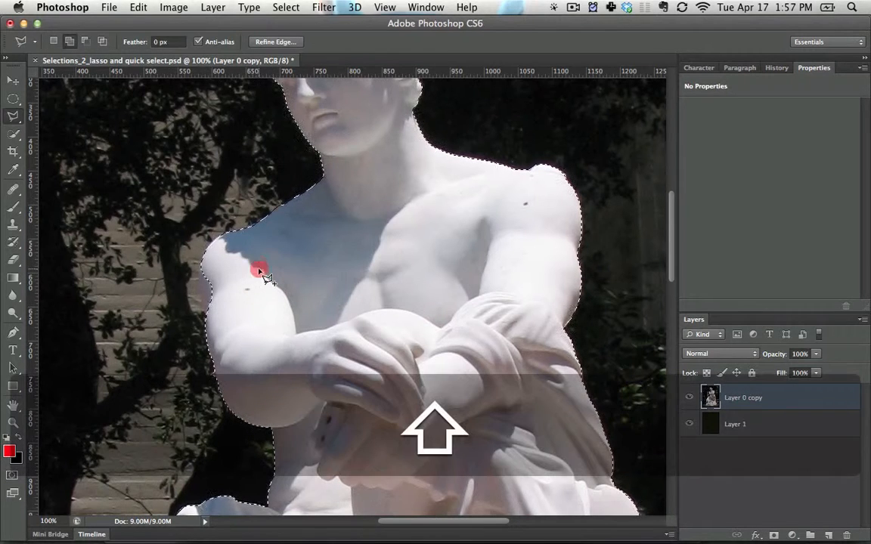
{"action": "left_click", "coordinate": [216, 264]}
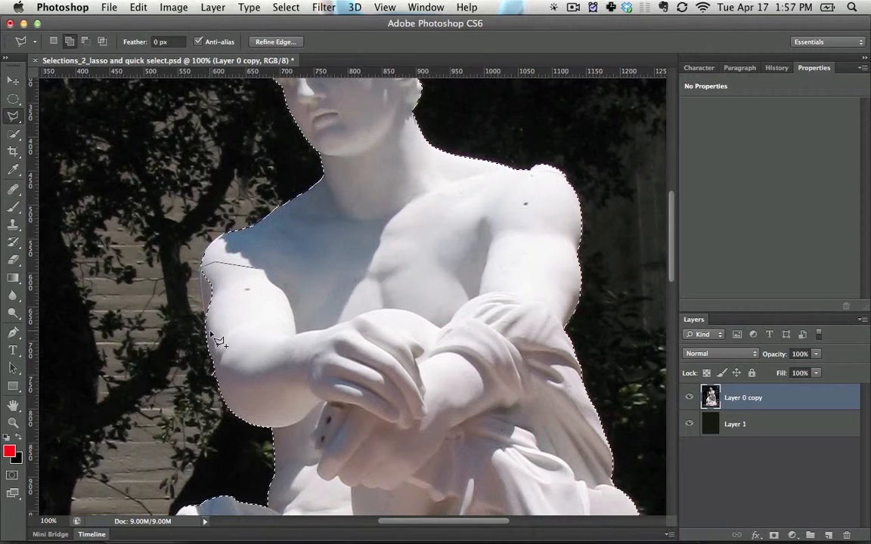
Step: Add a polygonal area spanning the dark background between the elbow and the waist to the selection
{"action": "key", "text": "space"}
{"action": "left_click_drag", "start_coordinate": [263, 315], "coordinate": [265, 149]}
{"action": "left_click", "coordinate": [284, 220], "text": "shift"}
{"action": "left_click", "coordinate": [249, 256], "text": "shift"}
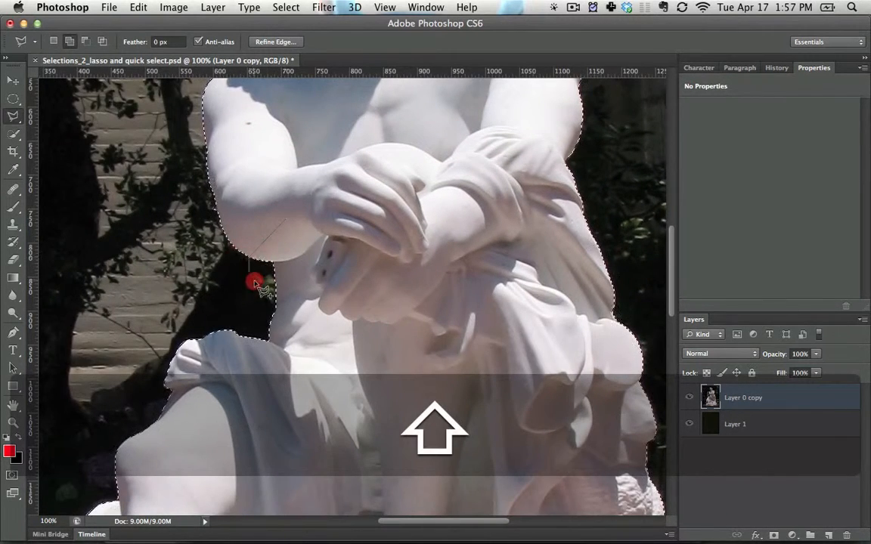
{"action": "left_click", "coordinate": [292, 290]}
{"action": "double_click", "coordinate": [323, 249]}
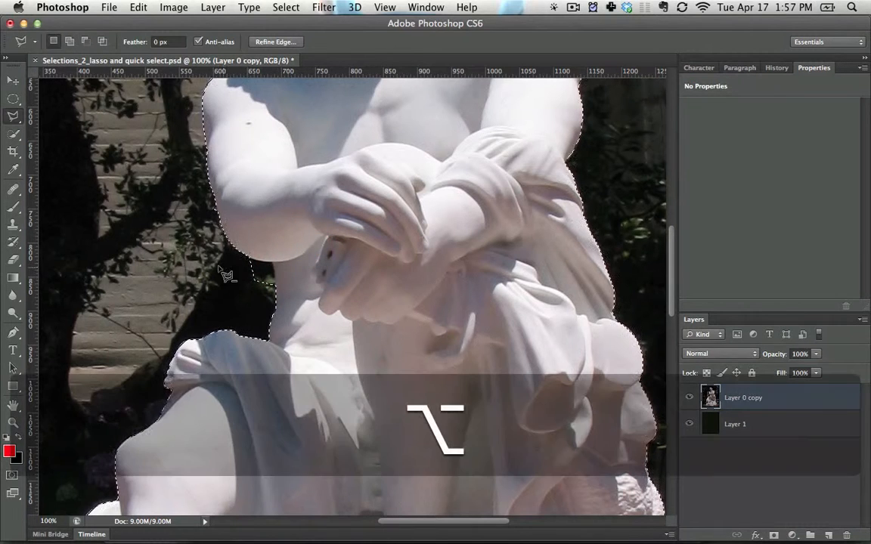
Step: Subtract the dark background wedge below the elbow from the selection, following the forearm and waist edges
{"action": "left_click", "coordinate": [219, 264], "text": "alt"}
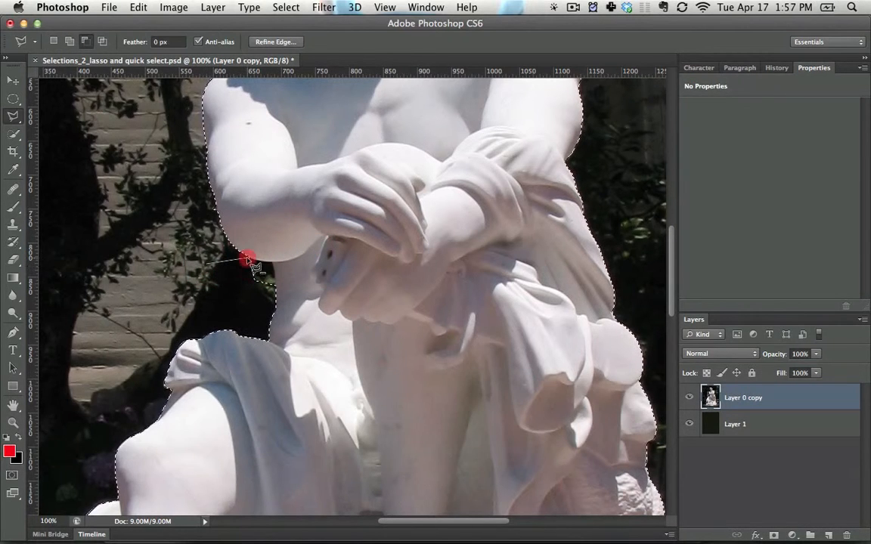
{"action": "left_click", "coordinate": [255, 258]}
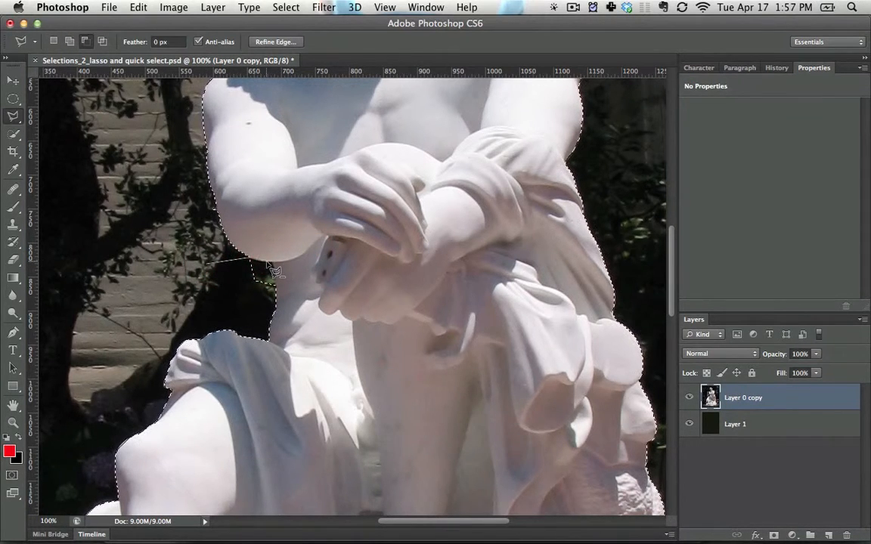
{"action": "left_click", "coordinate": [270, 264]}
{"action": "left_click", "coordinate": [270, 264]}
{"action": "left_click", "coordinate": [274, 277]}
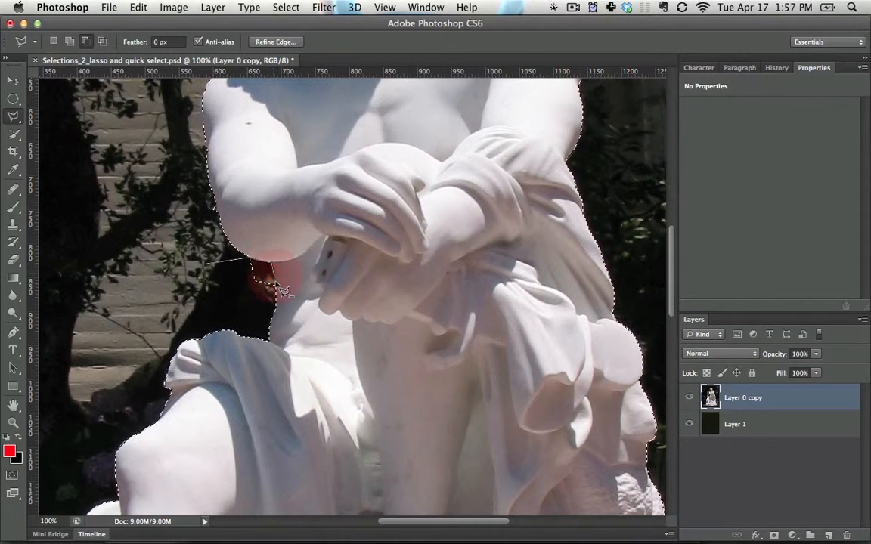
{"action": "left_click", "coordinate": [270, 295]}
{"action": "double_click", "coordinate": [228, 291]}
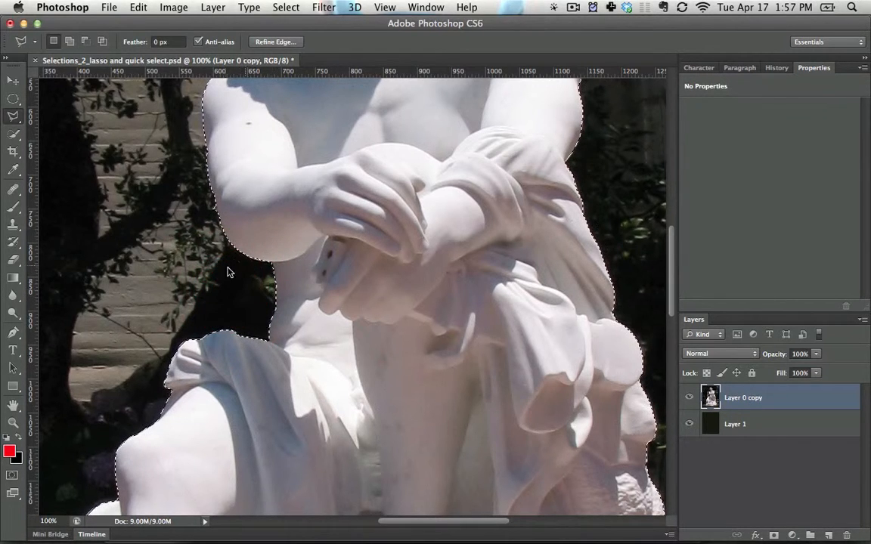
{"action": "key", "text": "super+d"}
{"action": "key", "text": "space"}
{"action": "left_click_drag", "start_coordinate": [310, 309], "coordinate": [267, 136]}
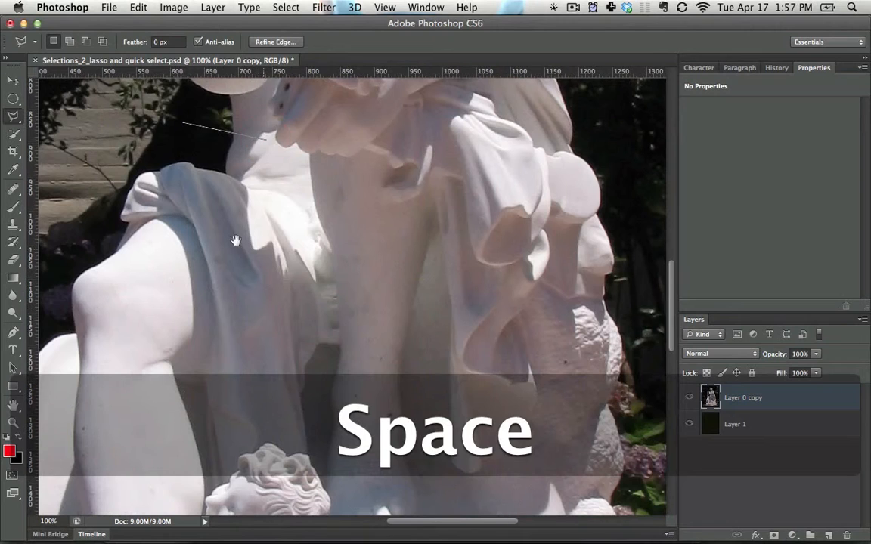
{"action": "mouse_move", "coordinate": [226, 232]}
{"action": "left_mouse_down"}
{"action": "mouse_move", "coordinate": [360, 282]}
{"action": "mouse_move", "coordinate": [369, 314]}
{"action": "left_mouse_up"}
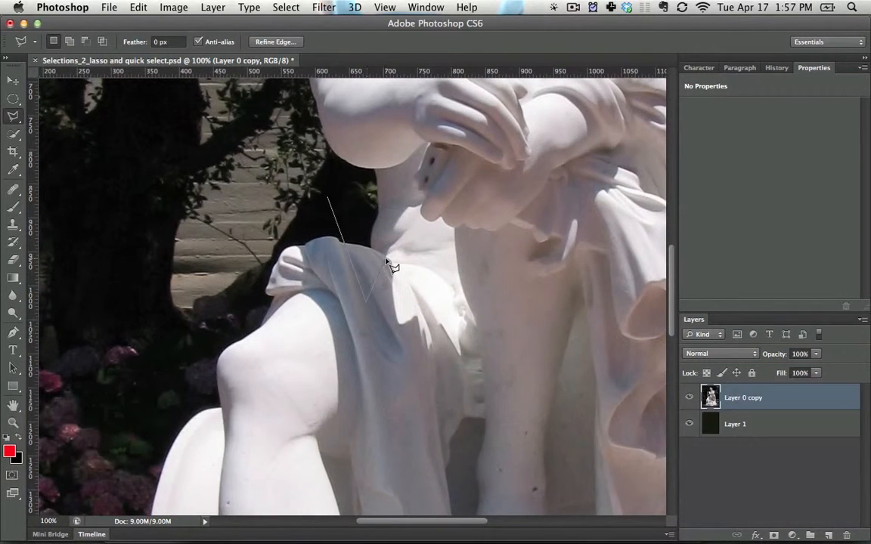
{"action": "key", "text": "Escape"}
Step: Examine the selection edge over the whole statue and, at 400% magnification, along the rough rock beside the hydrangeas
{"action": "key", "text": "space"}
{"action": "left_click_drag", "start_coordinate": [328, 112], "coordinate": [327, 118]}
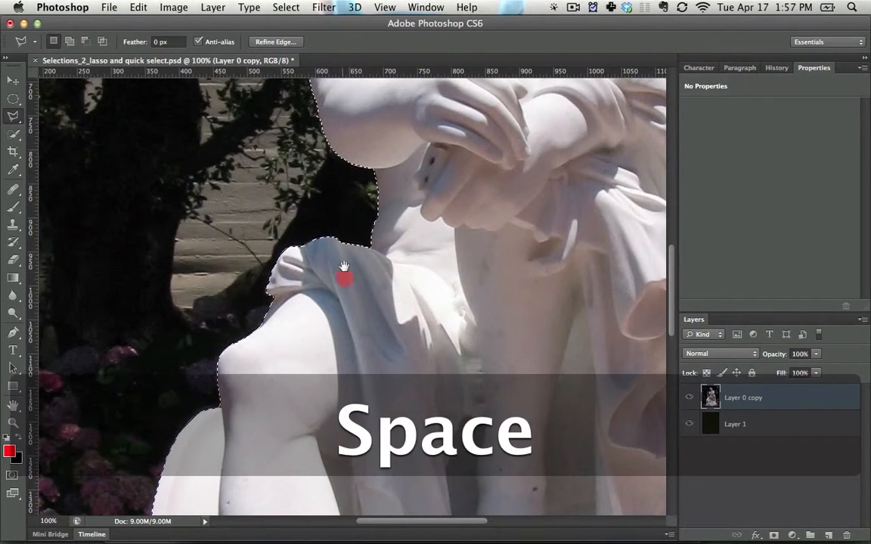
{"action": "left_click_drag", "start_coordinate": [344, 266], "coordinate": [341, 252]}
{"action": "key", "text": "super+minus"}
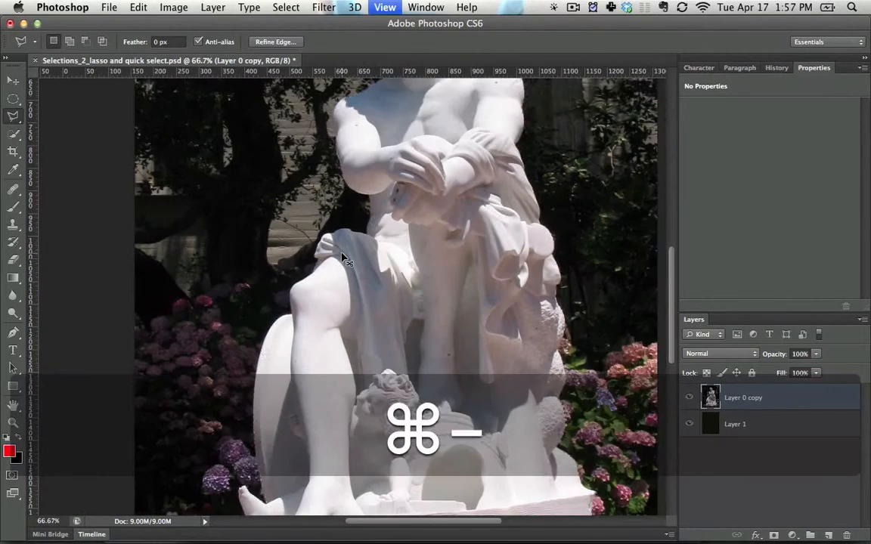
{"action": "key", "text": "space"}
{"action": "left_click_drag", "start_coordinate": [384, 224], "coordinate": [264, 369]}
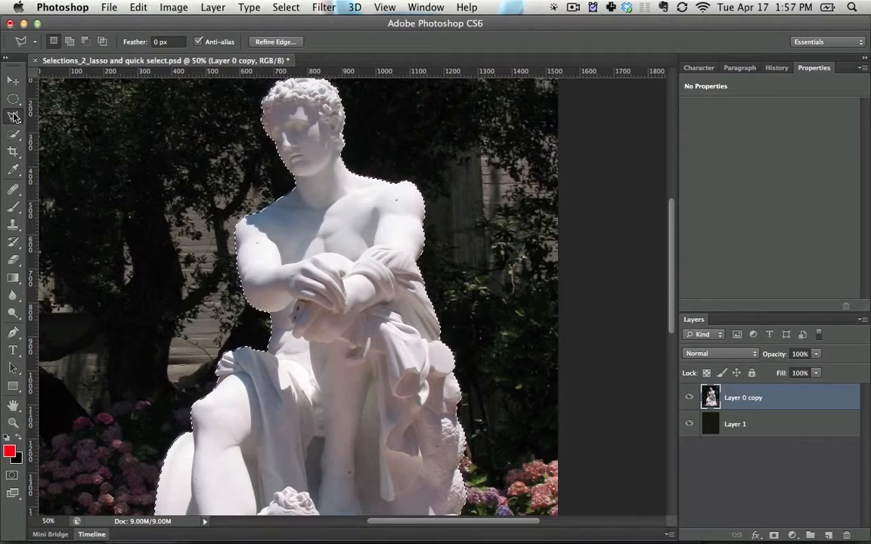
{"action": "left_click_drag", "start_coordinate": [305, 330], "coordinate": [293, 211]}
{"action": "left_click_drag", "start_coordinate": [321, 295], "coordinate": [265, 205]}
{"action": "key", "text": "super+equal"}
{"action": "key", "text": "super+equal"}
{"action": "key", "text": "super+equal"}
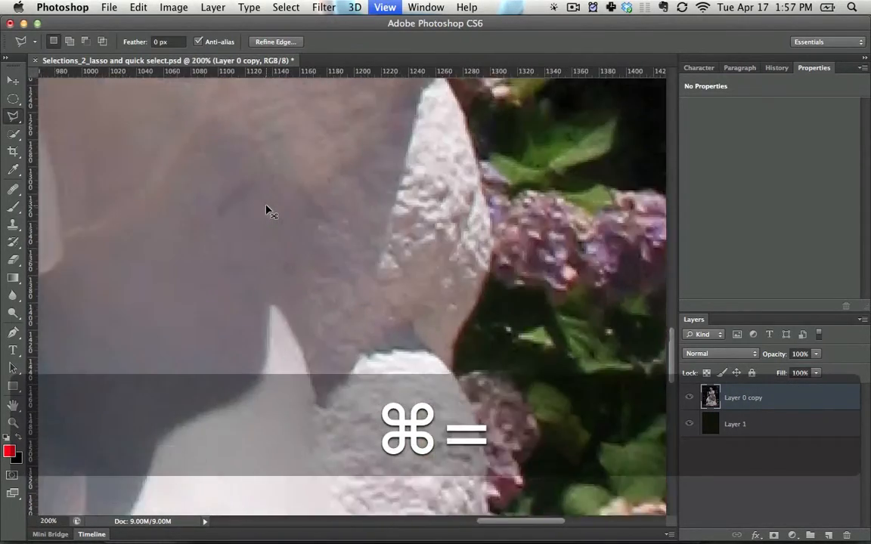
{"action": "key", "text": "super+equal"}
{"action": "left_click_drag", "start_coordinate": [554, 307], "coordinate": [420, 220]}
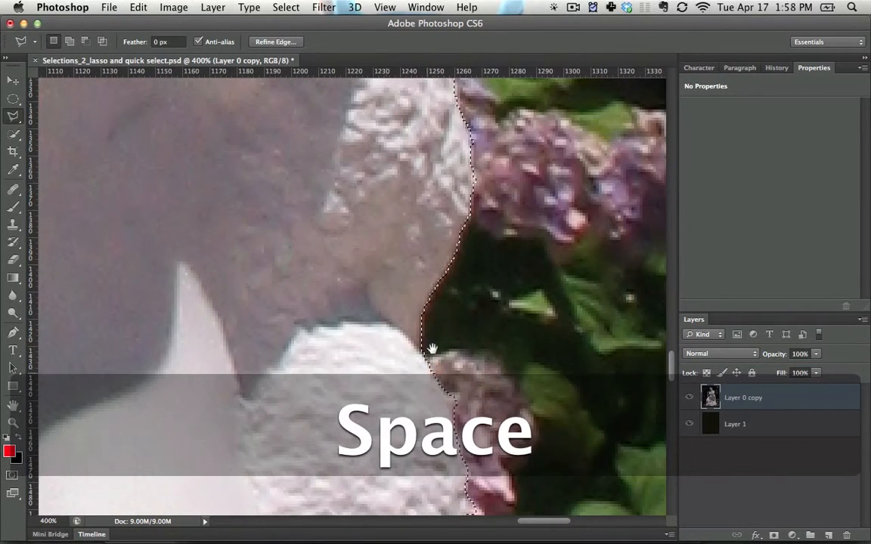
{"action": "left_click_drag", "start_coordinate": [431, 349], "coordinate": [392, 200]}
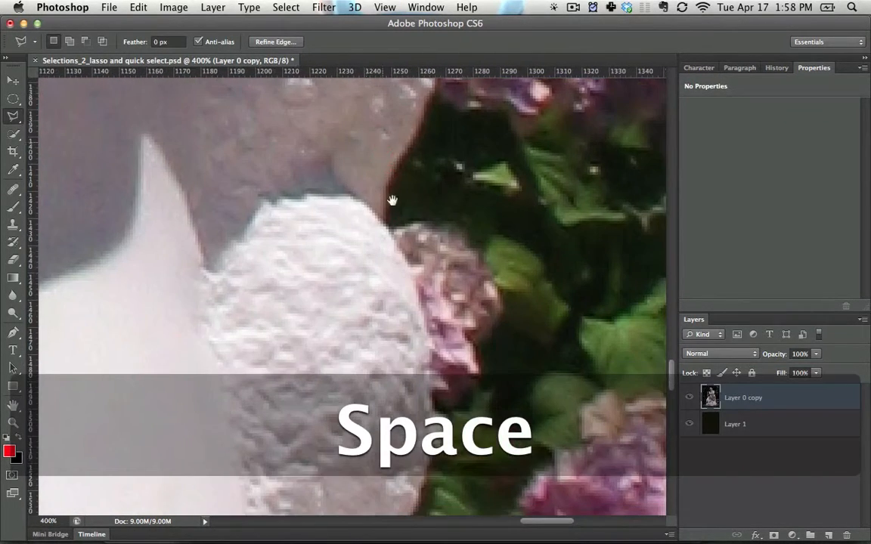
{"action": "left_click_drag", "start_coordinate": [414, 271], "coordinate": [371, 230]}
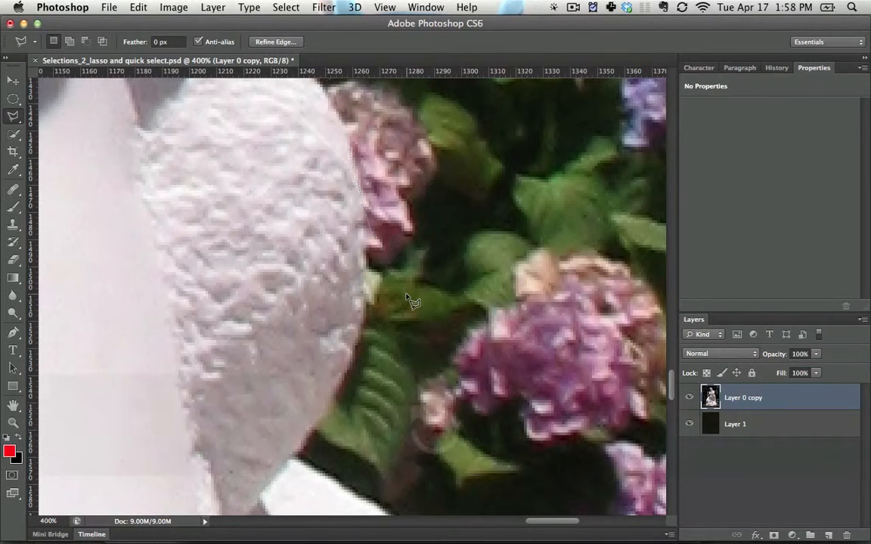
Step: Subtract the stray hydrangea slivers outside the rough rock's edge from the selection
{"action": "key", "text": "Return"}
{"action": "key", "text": "alt"}
{"action": "left_click", "coordinate": [422, 204]}
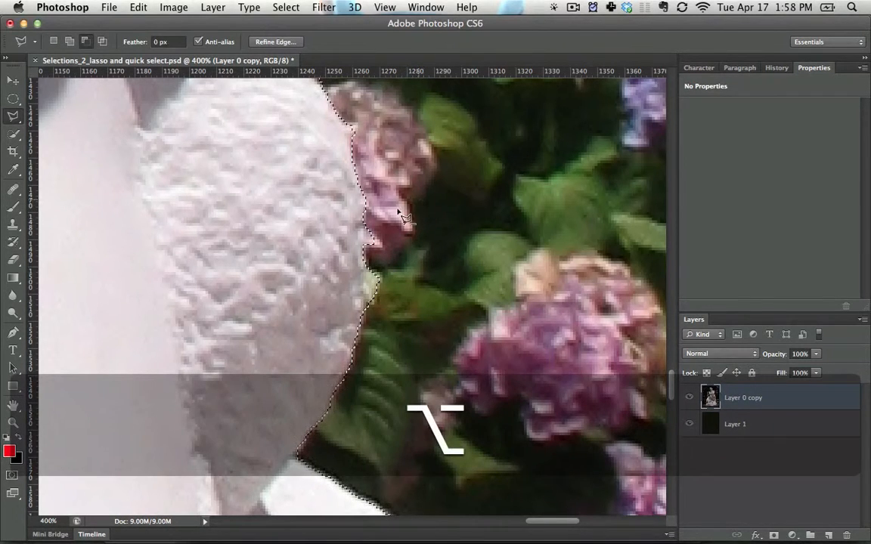
{"action": "left_click", "coordinate": [364, 243]}
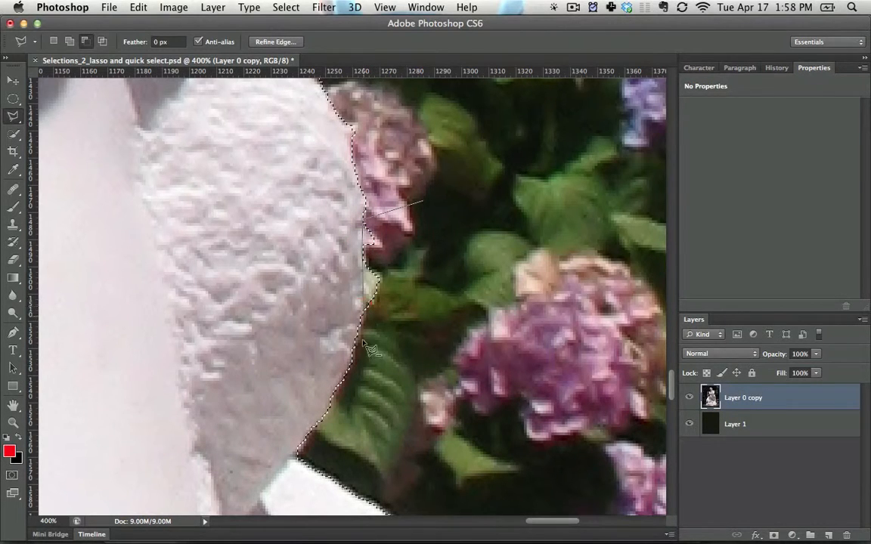
{"action": "left_click", "coordinate": [486, 278]}
{"action": "key", "text": "super+minus"}
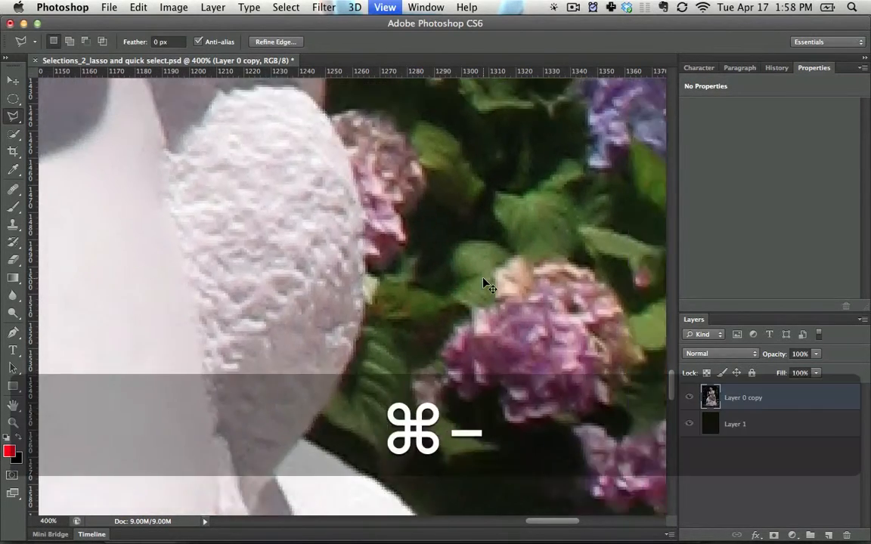
Step: Deselect everything and draw a new polygonal selection from the plinth's lower corner up its outer edge onto the curved stone
{"action": "key", "text": "super+d"}
{"action": "key", "text": "space"}
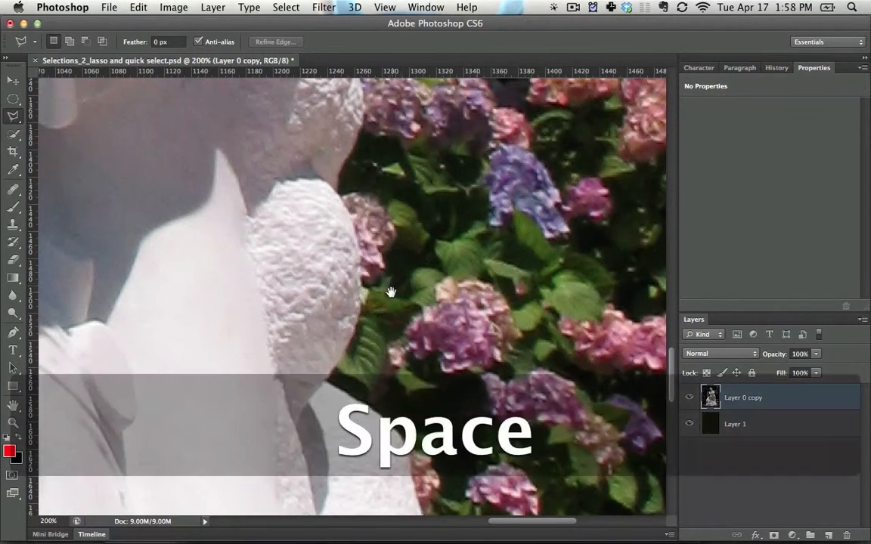
{"action": "left_click_drag", "start_coordinate": [391, 292], "coordinate": [498, 292]}
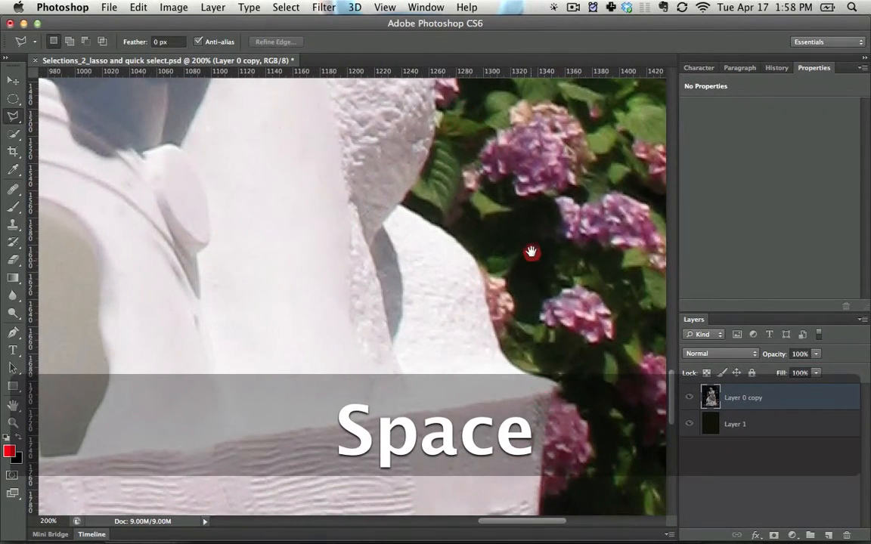
{"action": "left_click_drag", "start_coordinate": [531, 253], "coordinate": [520, 101]}
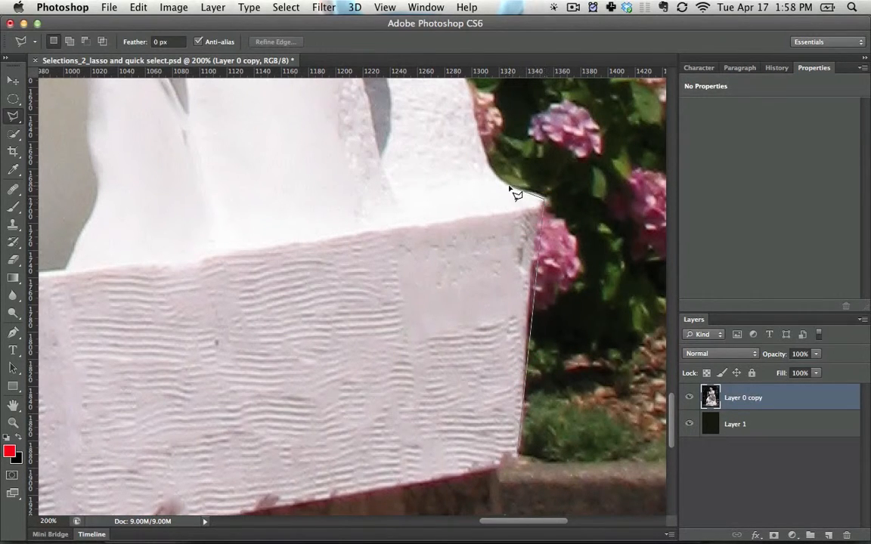
{"action": "double_click", "coordinate": [475, 100]}
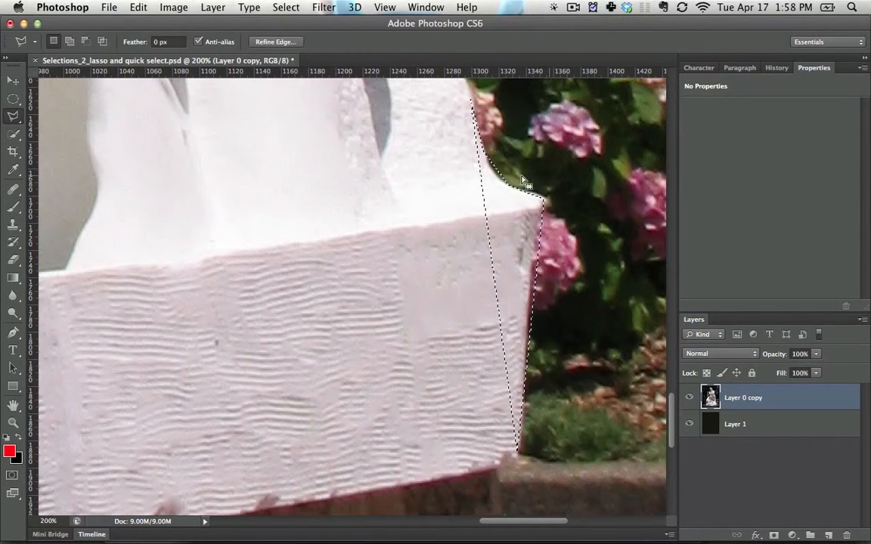
Step: Try to extend the selection from the plinth up the curved stone edge to the rough rock, and undo the resulting selection
{"action": "key", "text": "space"}
{"action": "left_click_drag", "start_coordinate": [536, 406], "coordinate": [542, 488]}
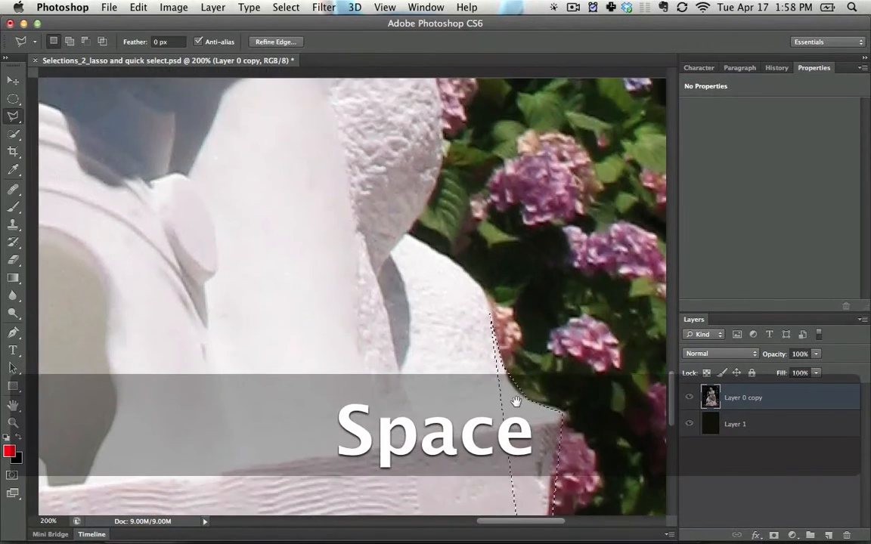
{"action": "left_click", "coordinate": [443, 395], "text": "shift"}
{"action": "double_click", "coordinate": [504, 391]}
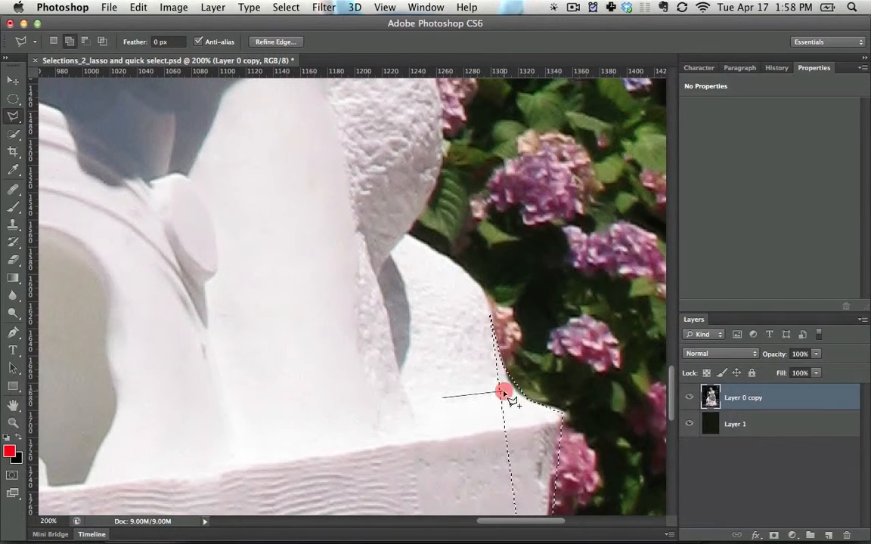
{"action": "left_click", "coordinate": [490, 306], "text": "shift"}
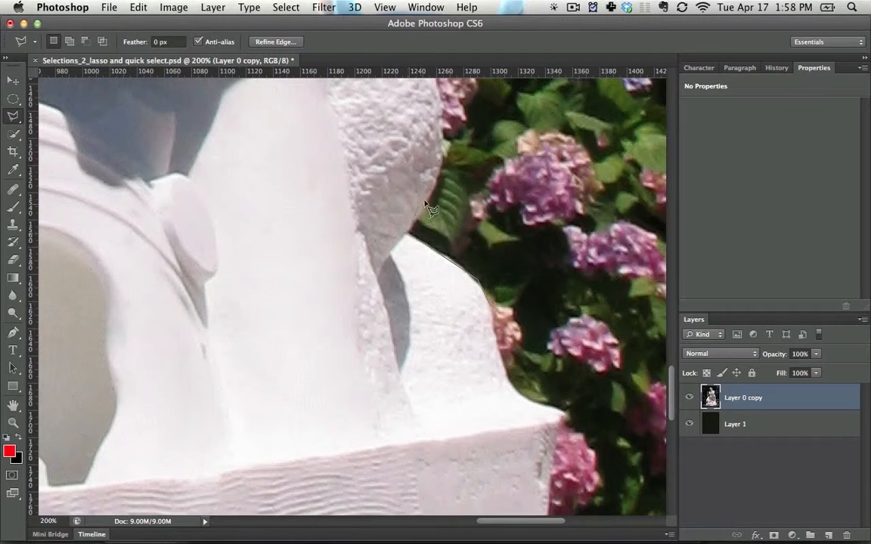
{"action": "double_click", "coordinate": [442, 168]}
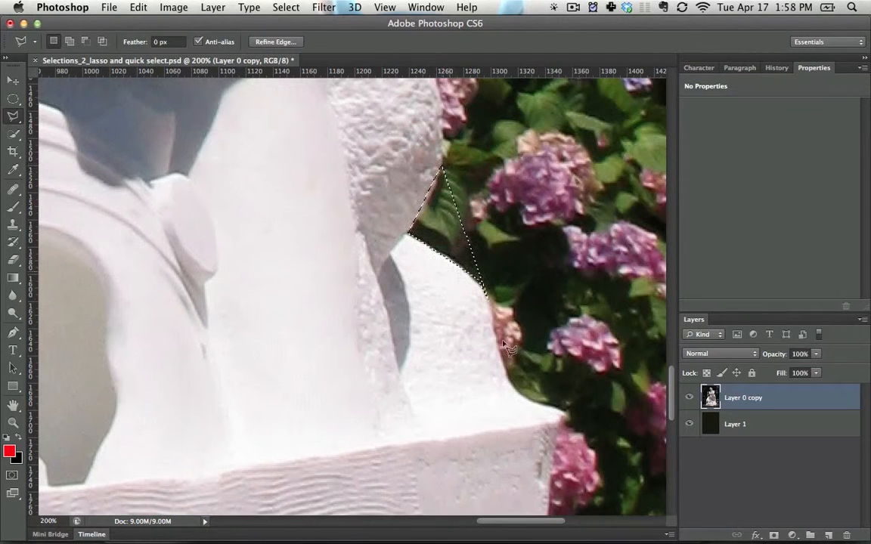
{"action": "key", "text": "super+z"}
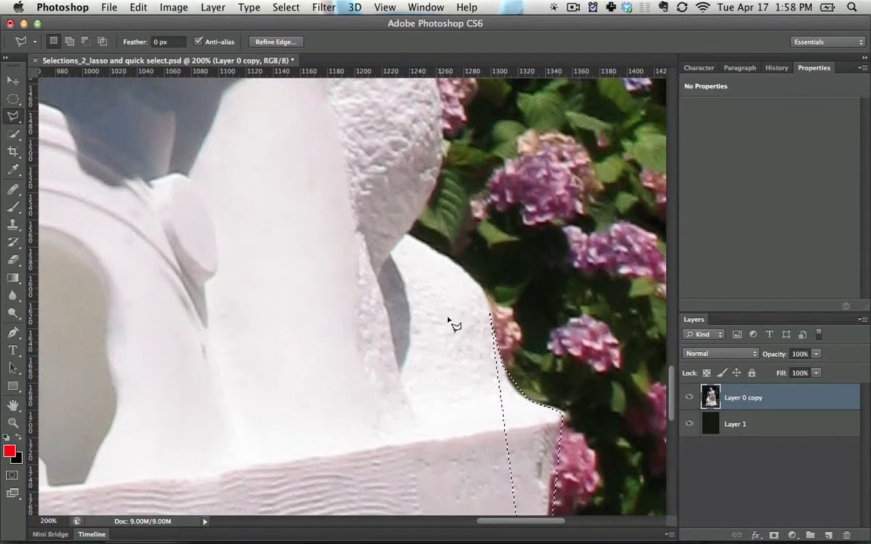
Step: Draw a new polygonal selection from the drapery along the top of the curved stone to the rough rock's lower edge
{"action": "left_click", "coordinate": [259, 319]}
{"action": "left_click", "coordinate": [448, 334]}
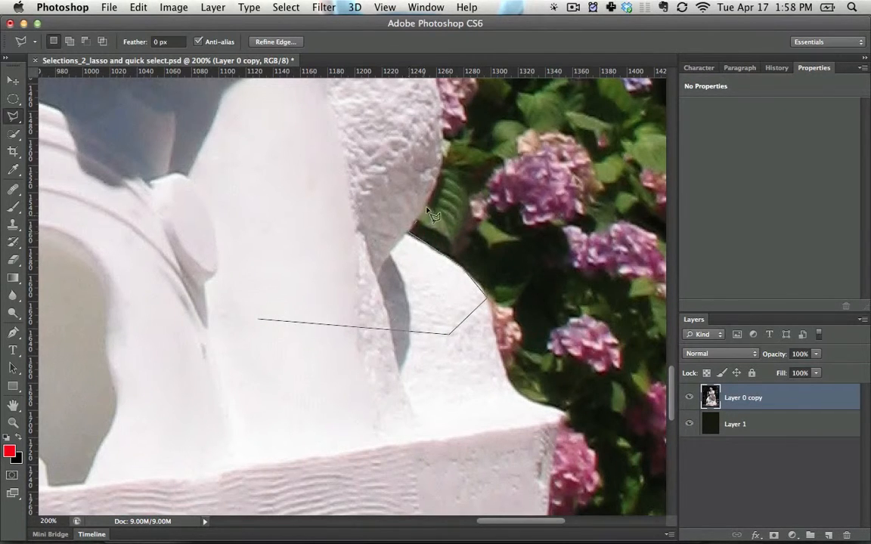
{"action": "double_click", "coordinate": [431, 183]}
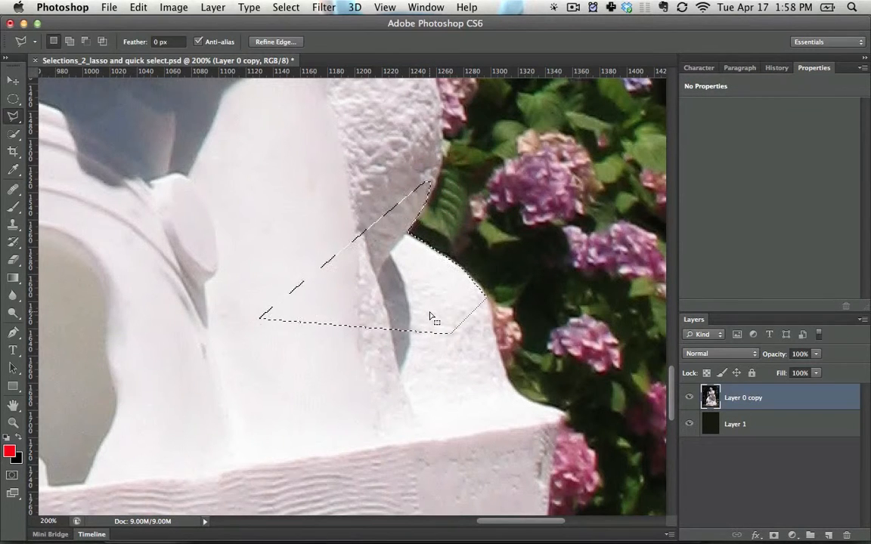
Step: Add the rest of the curved stone down to the plinth to the selection, removing and re-placing misplaced points along its edge
{"action": "left_click", "coordinate": [399, 316], "text": "shift"}
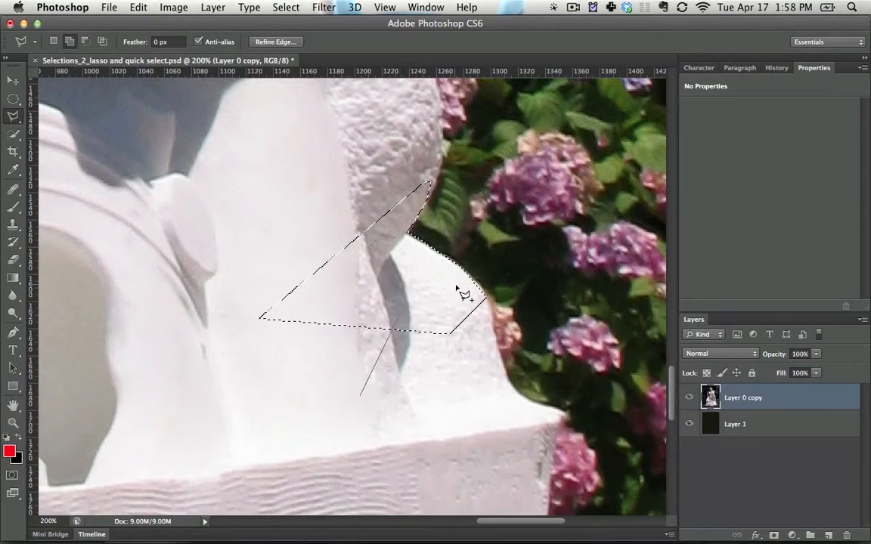
{"action": "left_click", "coordinate": [501, 359]}
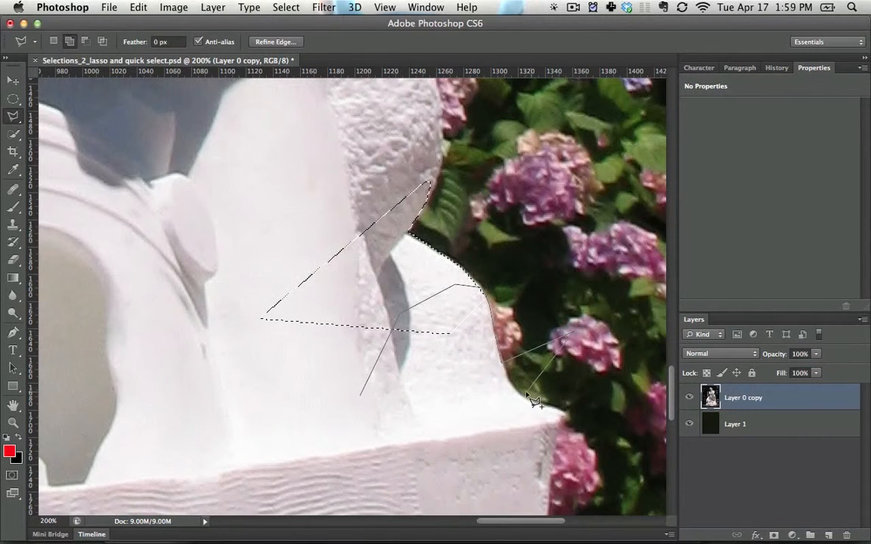
{"action": "left_click", "coordinate": [524, 396]}
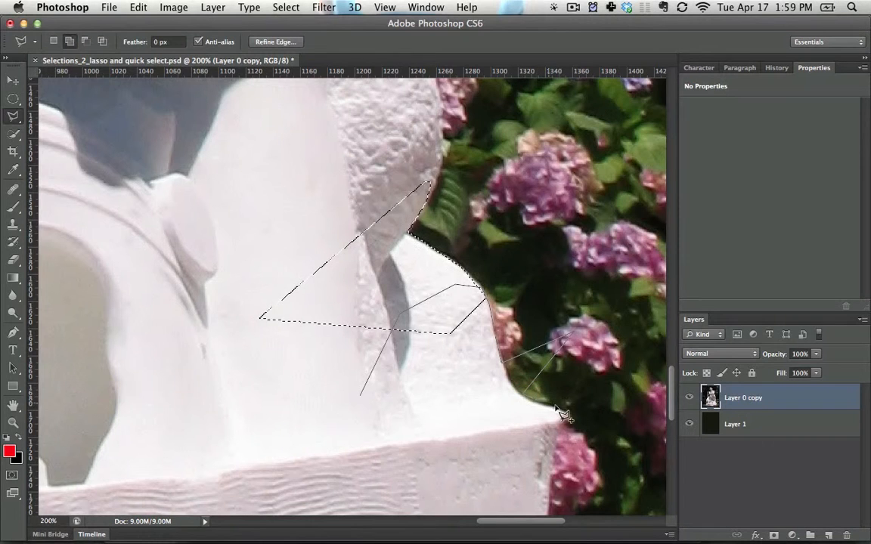
{"action": "key", "text": "BackSpace"}
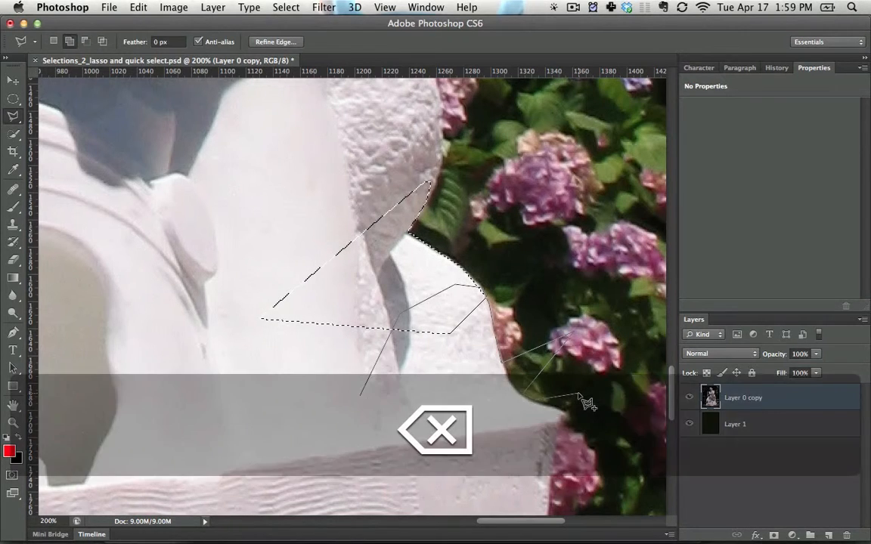
{"action": "key", "text": "BackSpace"}
{"action": "key", "text": "BackSpace"}
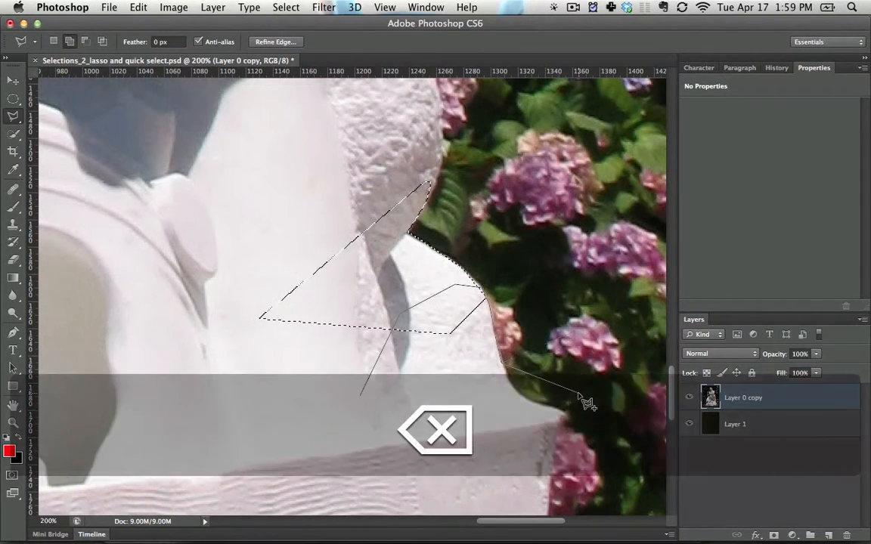
{"action": "left_click", "coordinate": [518, 390]}
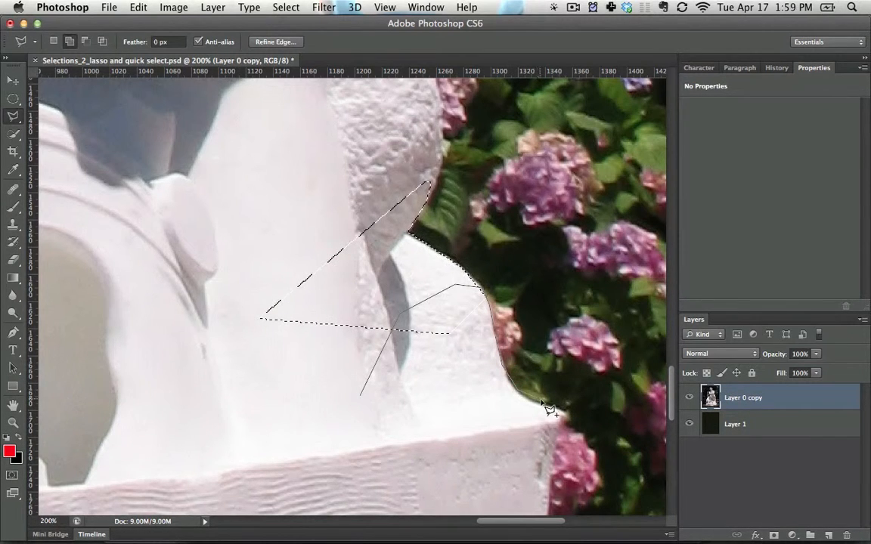
{"action": "left_click", "coordinate": [555, 404]}
{"action": "key", "text": "BackSpace"}
{"action": "key", "text": "BackSpace"}
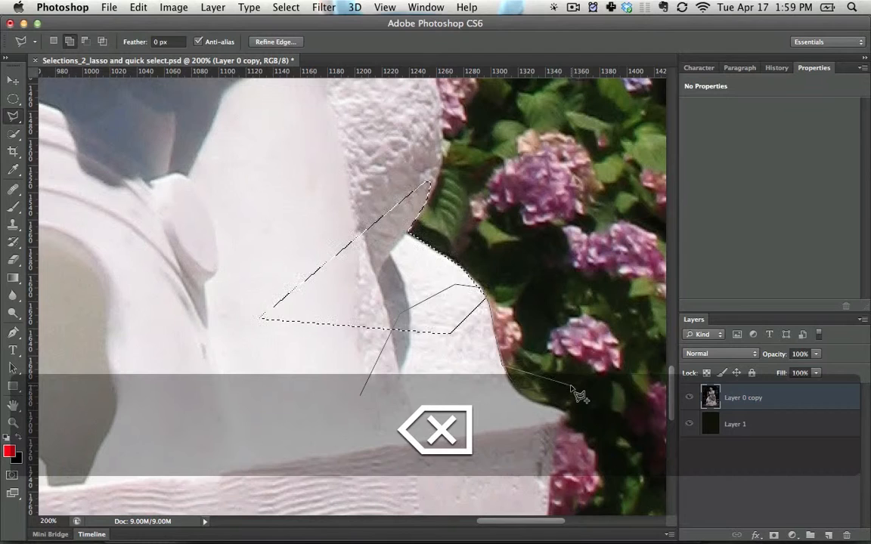
{"action": "left_click", "coordinate": [527, 399]}
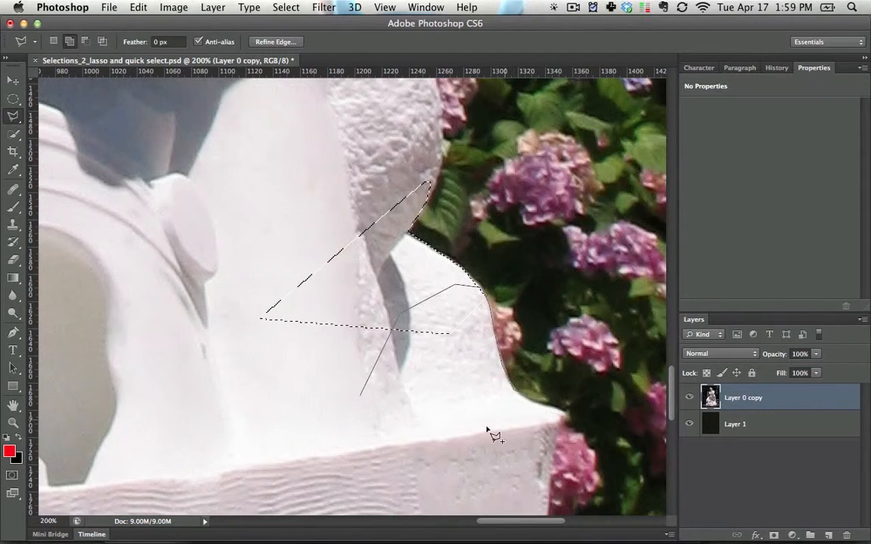
{"action": "double_click", "coordinate": [486, 427]}
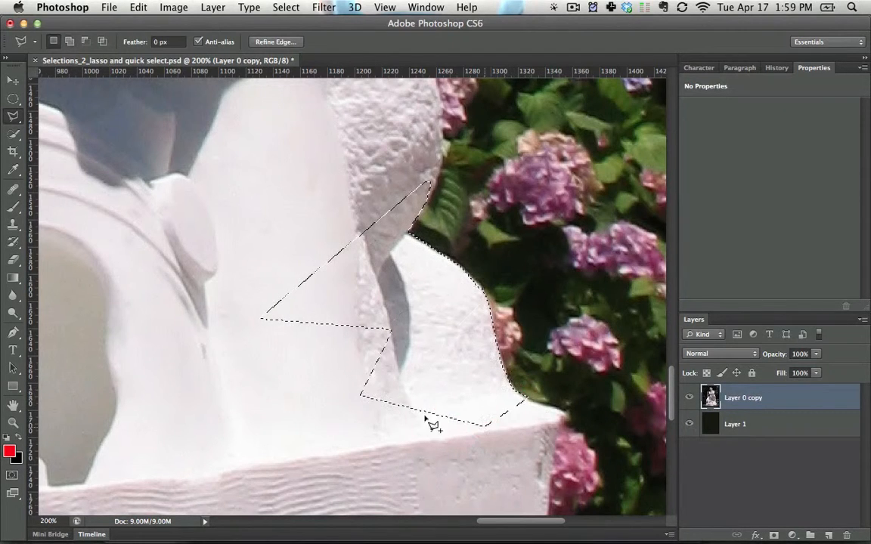
Step: Trace a new selection with the Magnetic Lasso up the plinth's outer edge and curved stone to the rough rock, closing it across the drapery
{"action": "left_click", "coordinate": [10, 119]}
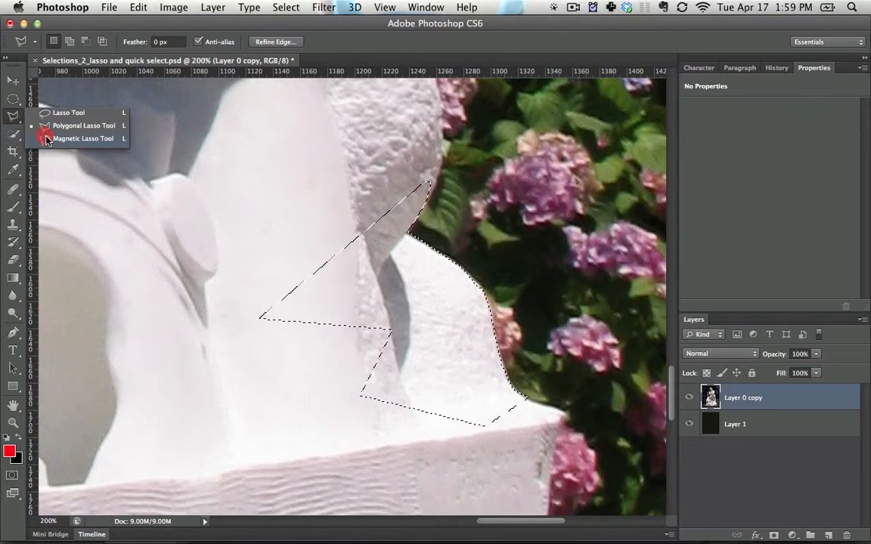
{"action": "left_click", "coordinate": [46, 138]}
{"action": "key", "text": "space"}
{"action": "left_click_drag", "start_coordinate": [440, 382], "coordinate": [302, 183]}
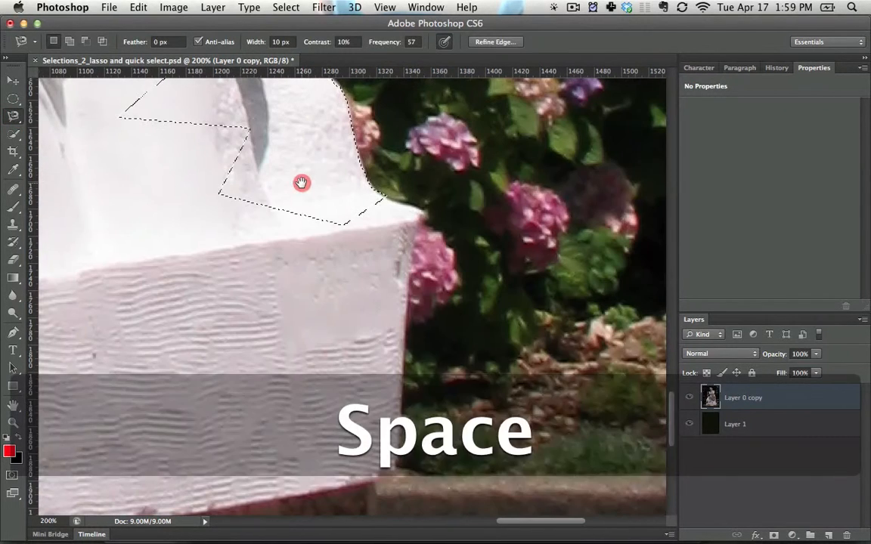
{"action": "left_click", "coordinate": [152, 289]}
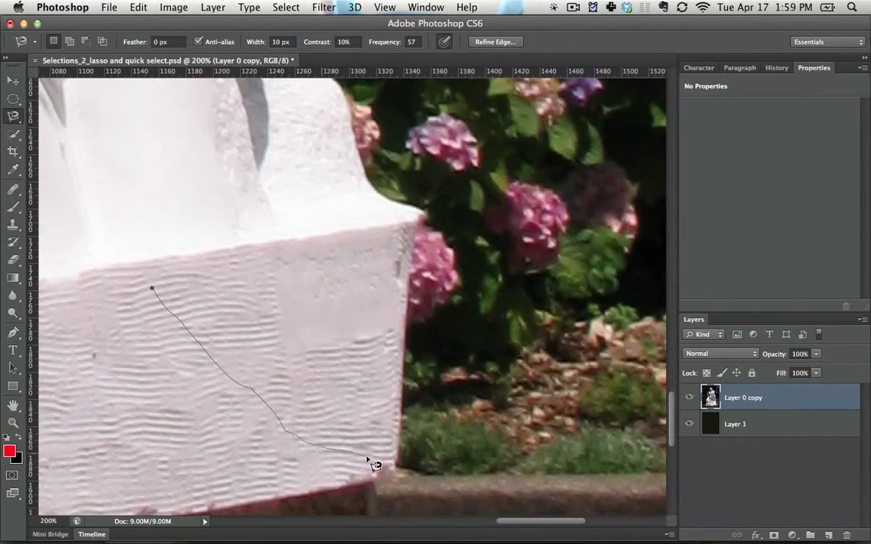
{"action": "left_click", "coordinate": [395, 471]}
{"action": "key", "text": "space"}
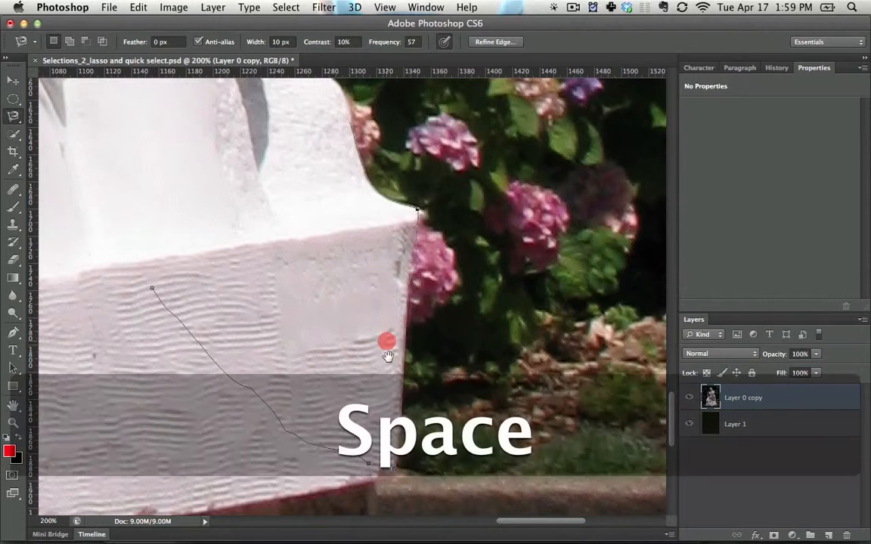
{"action": "left_click_drag", "start_coordinate": [355, 130], "coordinate": [389, 346]}
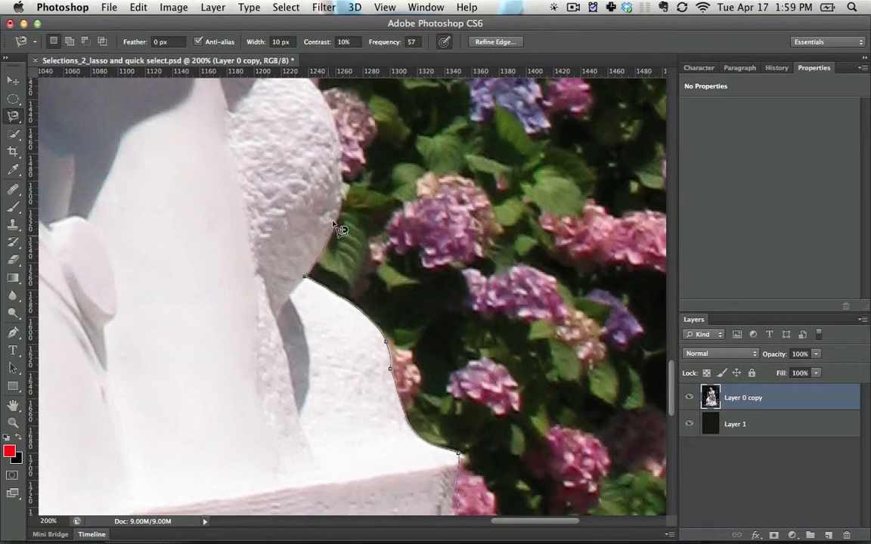
{"action": "left_click", "coordinate": [145, 310]}
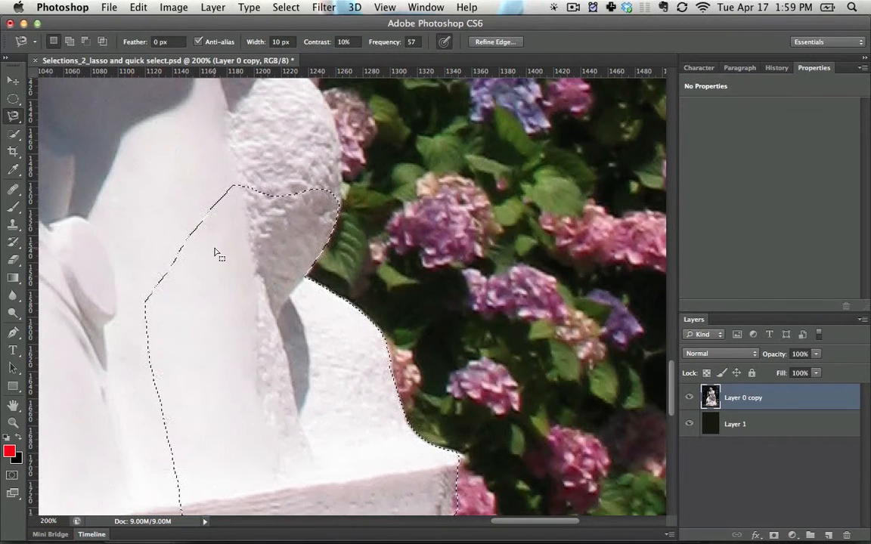
Step: Add the area of drapery and rough rock directly above the selection to it with the Magnetic Lasso
{"action": "key", "text": "shift"}
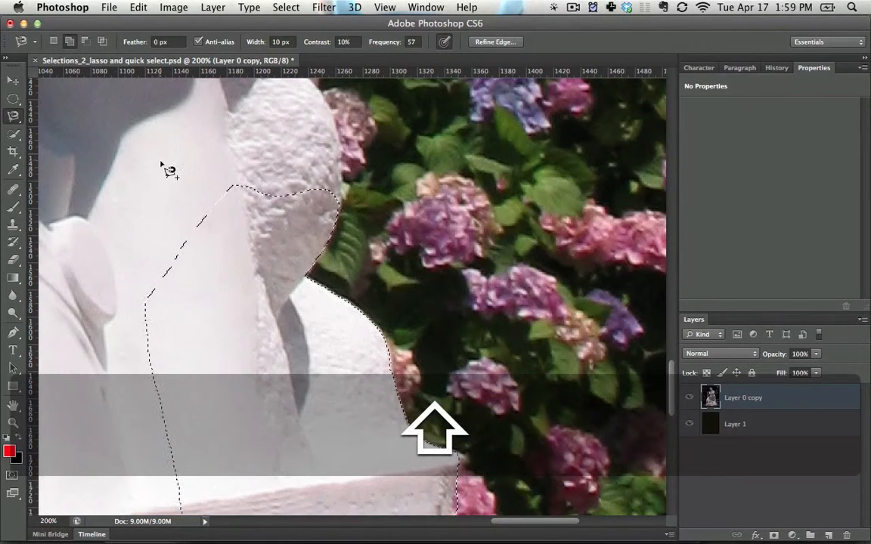
{"action": "left_click", "coordinate": [161, 162], "text": "shift"}
{"action": "left_click", "coordinate": [196, 257]}
{"action": "left_click", "coordinate": [290, 130]}
{"action": "double_click", "coordinate": [291, 131]}
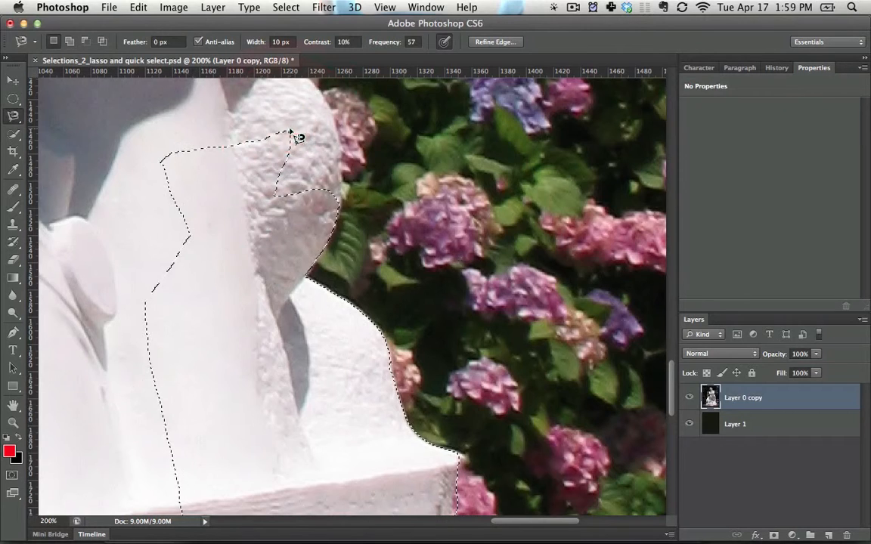
{"action": "left_click", "coordinate": [289, 129]}
{"action": "left_click", "coordinate": [146, 119], "text": "alt"}
{"action": "left_click", "coordinate": [256, 206], "text": "alt"}
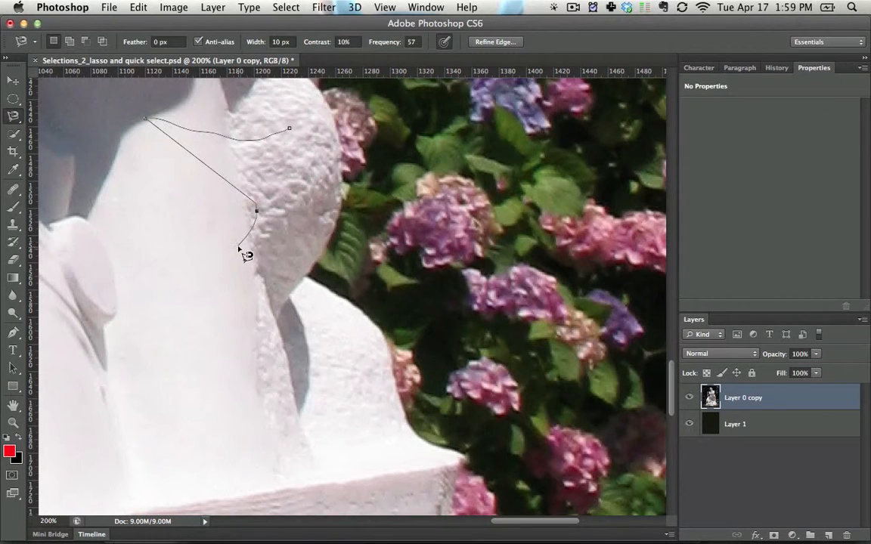
{"action": "key", "text": "Escape"}
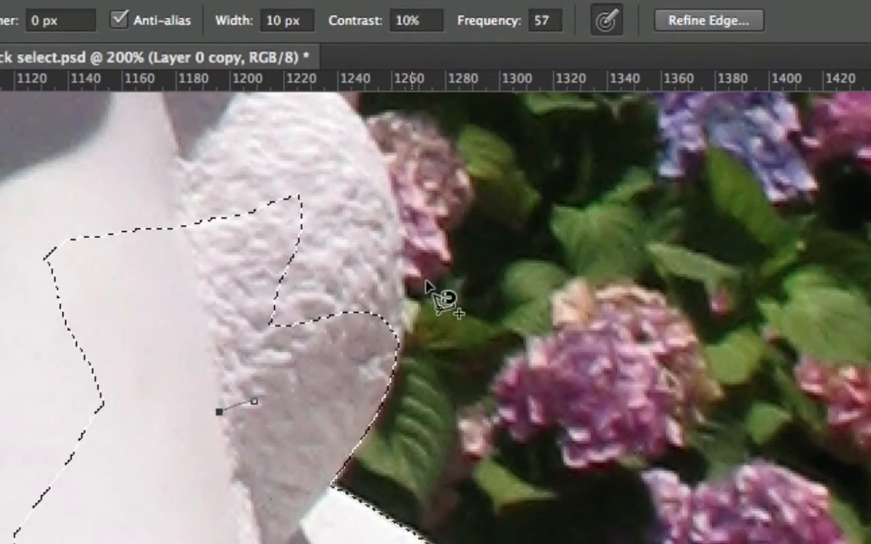
Step: Add the upper part of the rough rock, following its outer edge beside the hydrangea, to the selection
{"action": "left_click", "coordinate": [351, 470]}
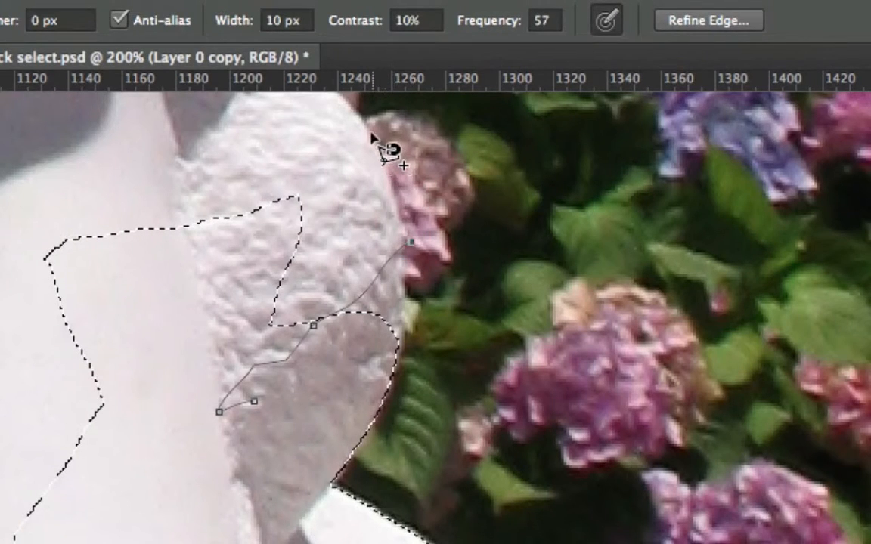
{"action": "double_click", "coordinate": [201, 171]}
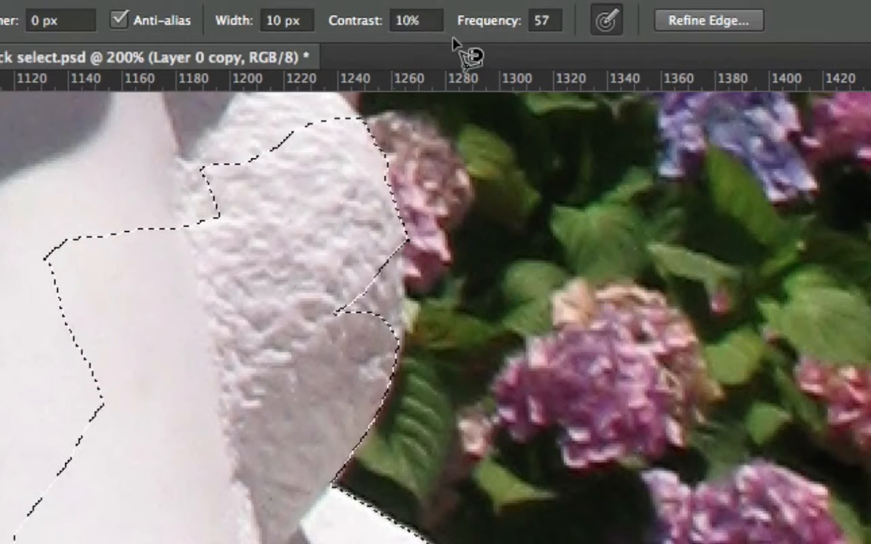
Step: Add the missing notch on the rough rock's outer edge, just below the hydrangea, to the selection with the Magnetic Lasso
{"action": "left_click_drag", "start_coordinate": [379, 275], "coordinate": [373, 430]}
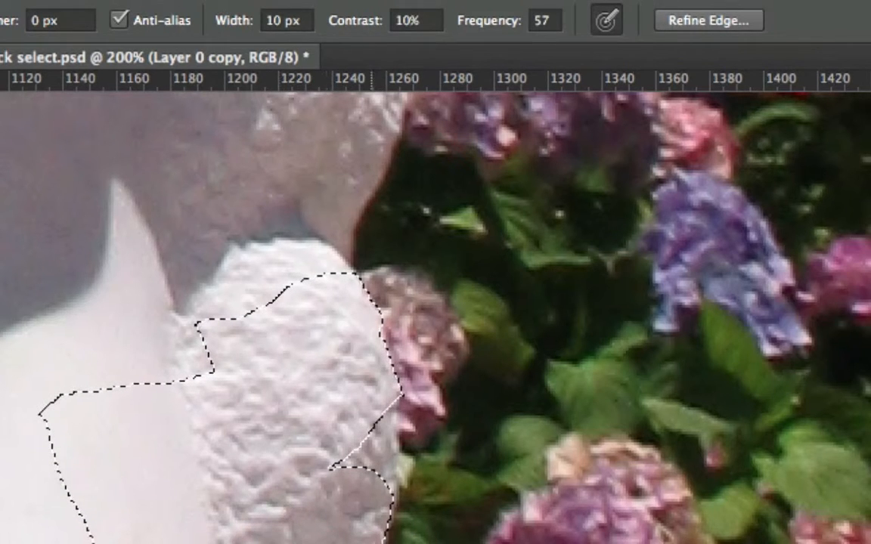
{"action": "left_click", "coordinate": [398, 493]}
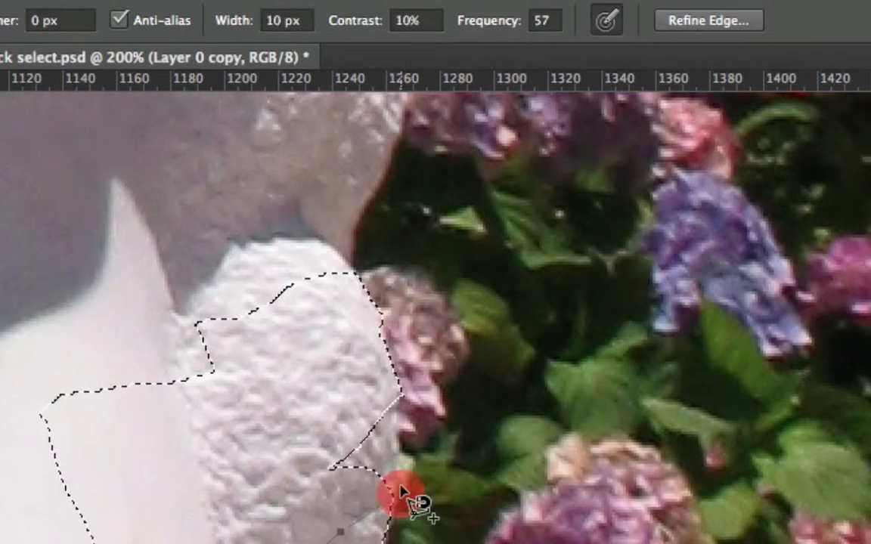
{"action": "left_click", "coordinate": [392, 376]}
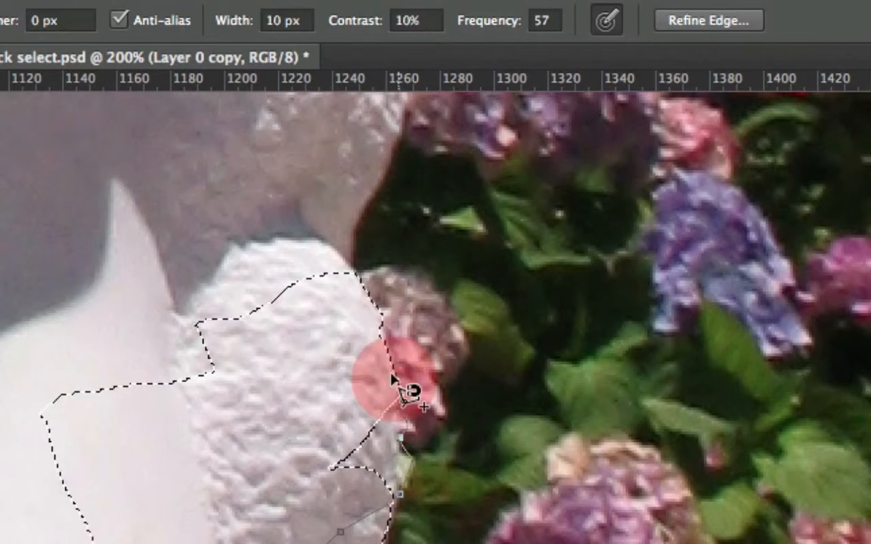
{"action": "double_click", "coordinate": [314, 336]}
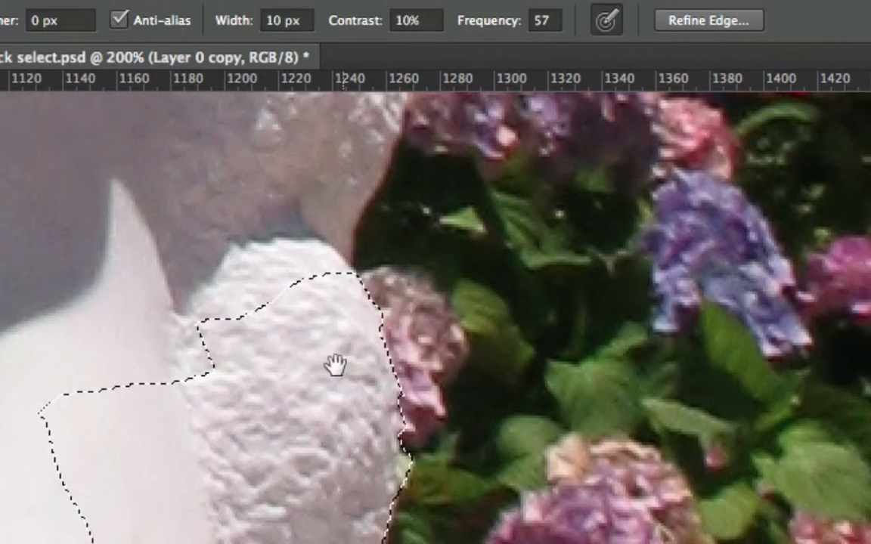
Step: Add the rest of the rough rock and the shaded stone above it to the selection, combining magnetic and straight polygonal segments along the outer edge
{"action": "left_click_drag", "start_coordinate": [334, 364], "coordinate": [342, 501]}
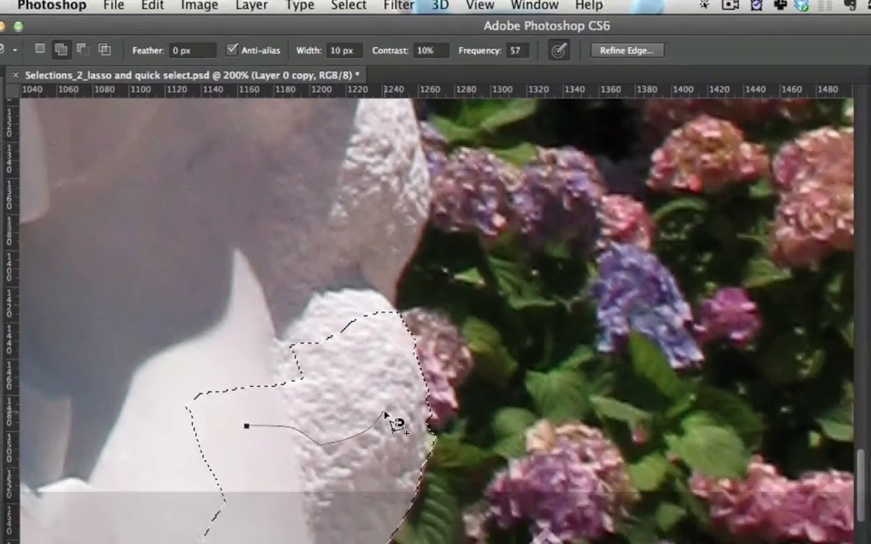
{"action": "left_click", "coordinate": [386, 412]}
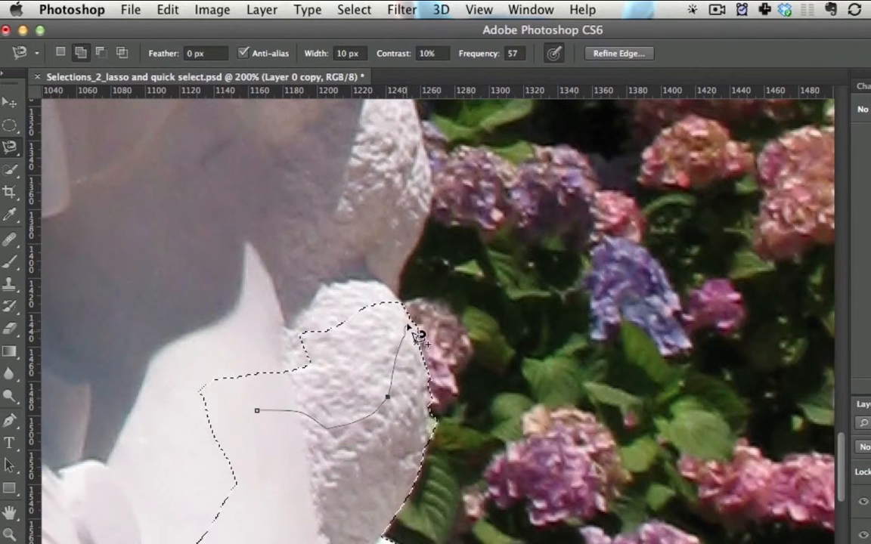
{"action": "left_click", "coordinate": [373, 443]}
{"action": "left_click", "coordinate": [400, 290], "text": "shift"}
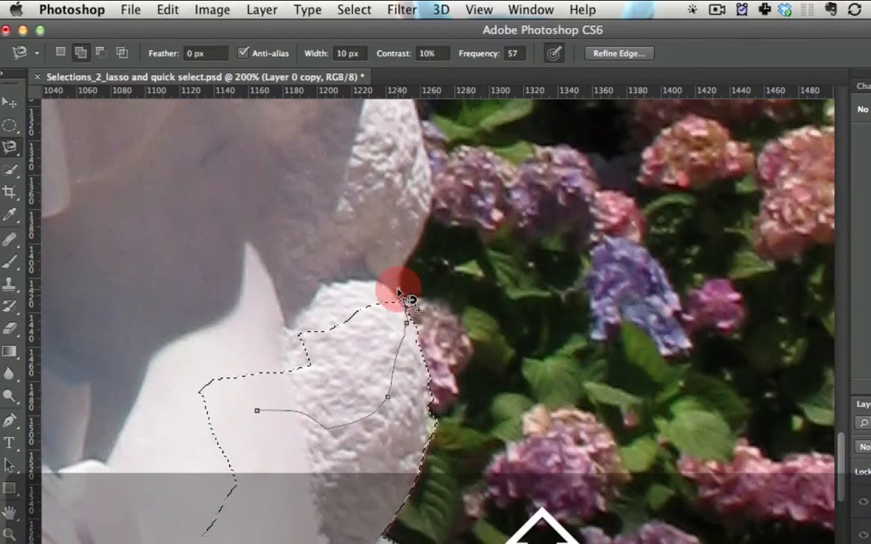
{"action": "left_click", "coordinate": [403, 272], "text": "shift"}
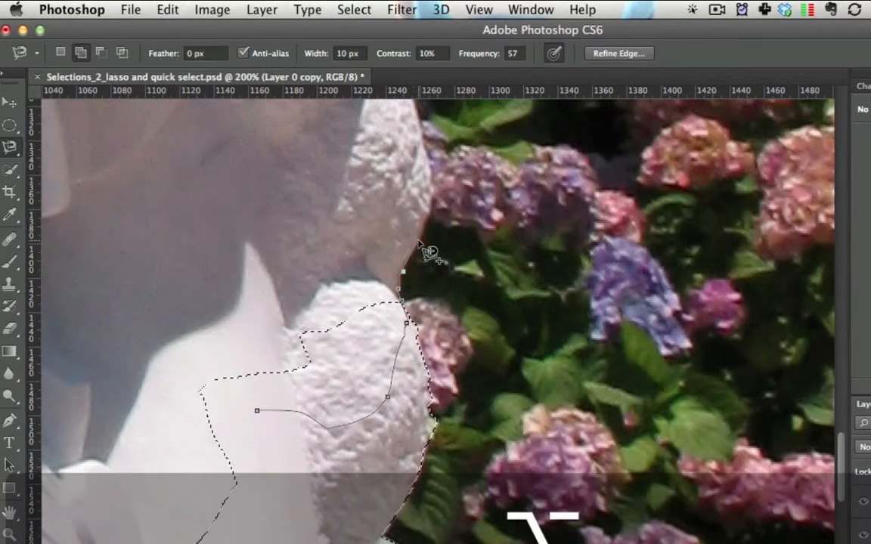
{"action": "left_click", "coordinate": [420, 239], "text": "alt"}
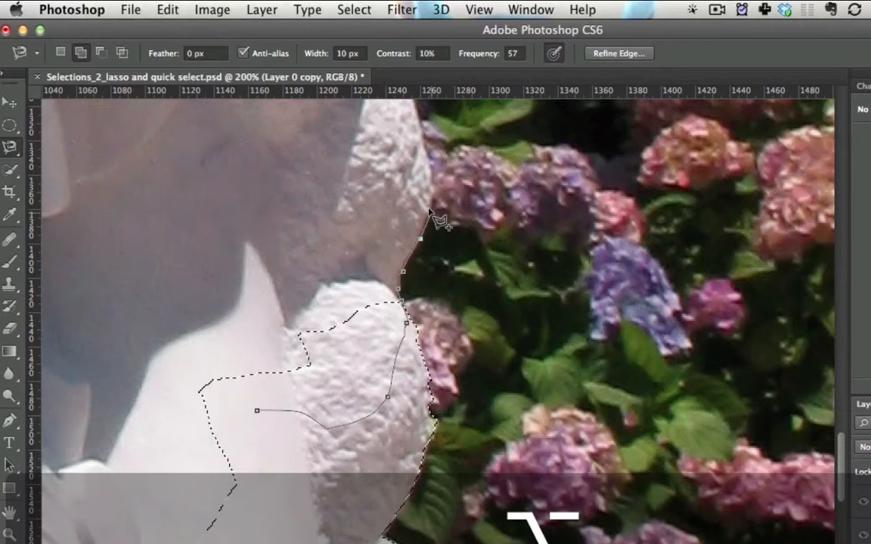
{"action": "left_click", "coordinate": [434, 192], "text": "alt"}
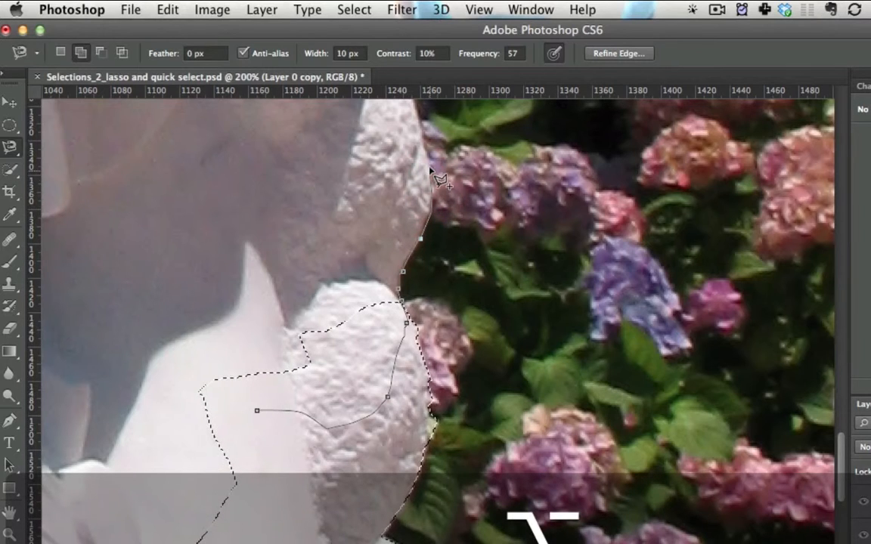
{"action": "left_click", "coordinate": [420, 123]}
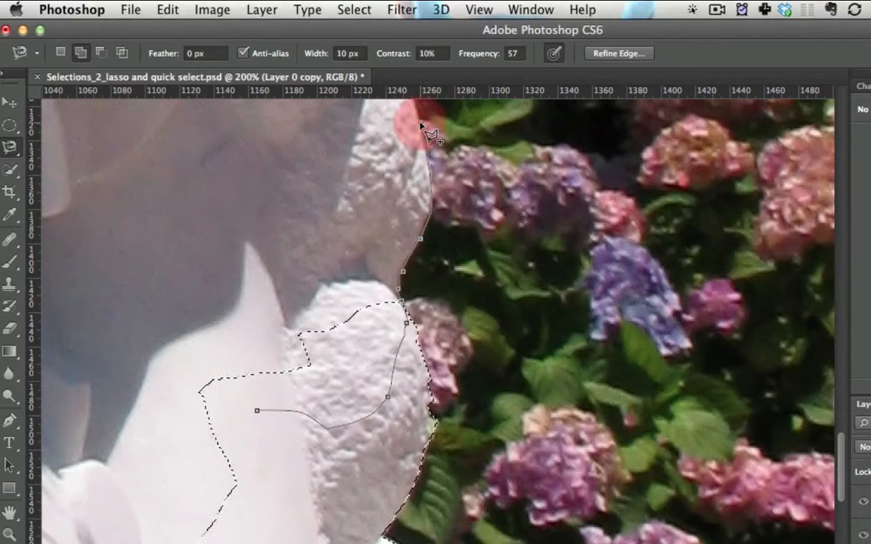
{"action": "double_click", "coordinate": [282, 184]}
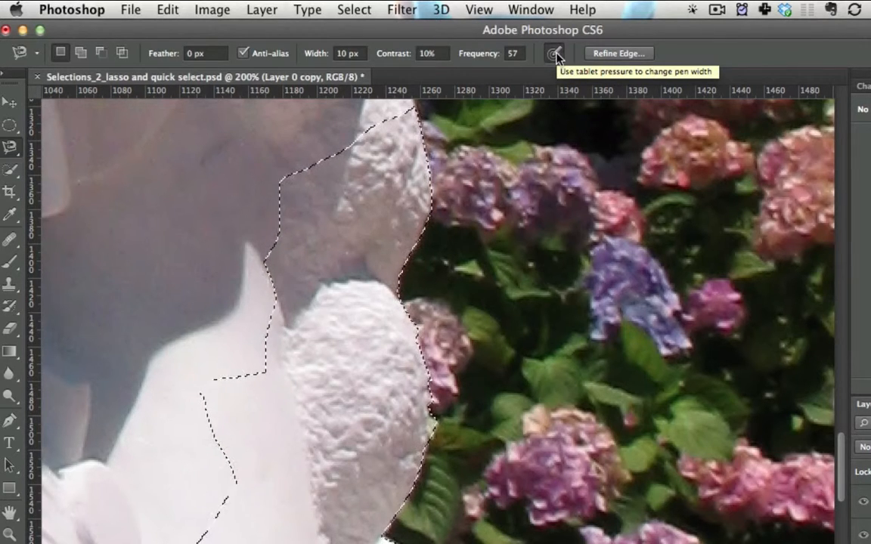
{"action": "key", "text": "super+h"}
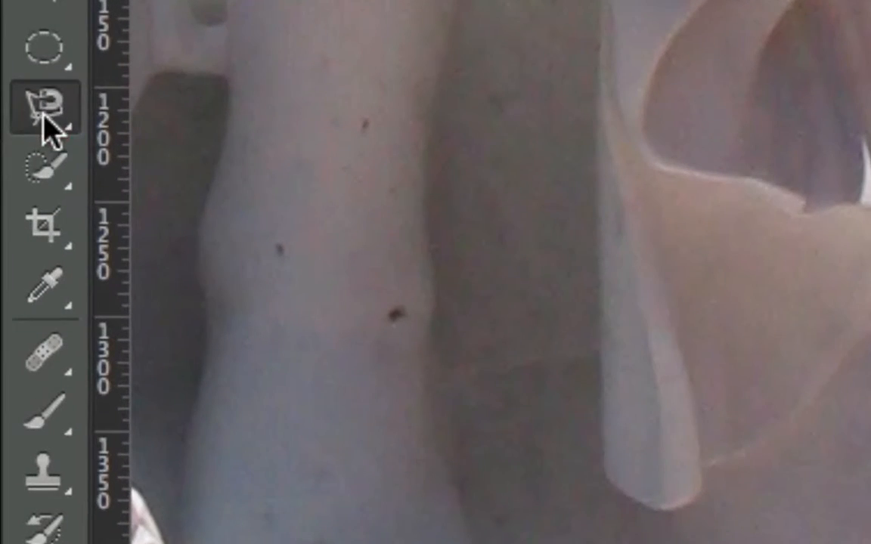
{"action": "left_click", "coordinate": [10, 150]}
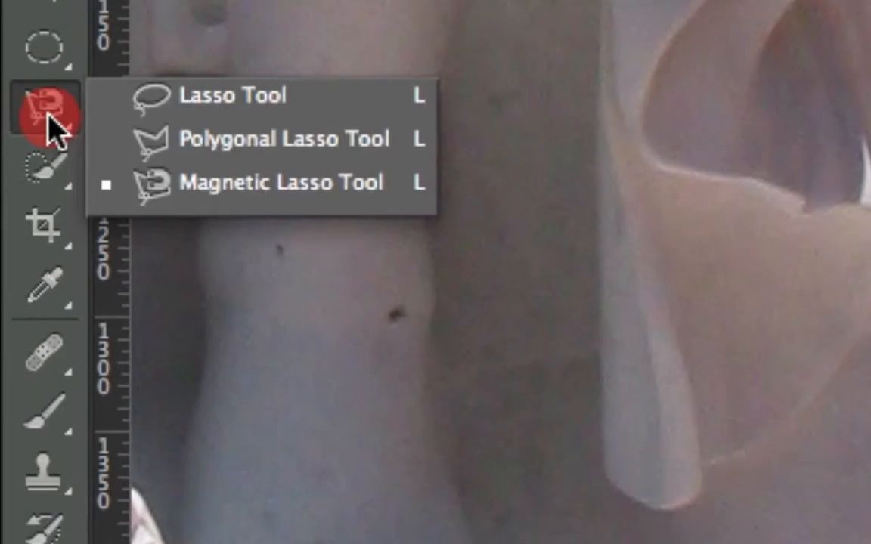
{"action": "mouse_move", "coordinate": [52, 130]}
{"action": "left_mouse_down"}
{"action": "mouse_move", "coordinate": [169, 122]}
{"action": "mouse_move", "coordinate": [229, 185]}
{"action": "mouse_move", "coordinate": [229, 165]}
{"action": "mouse_move", "coordinate": [93, 152]}
{"action": "mouse_move", "coordinate": [29, 170]}
{"action": "left_mouse_up"}
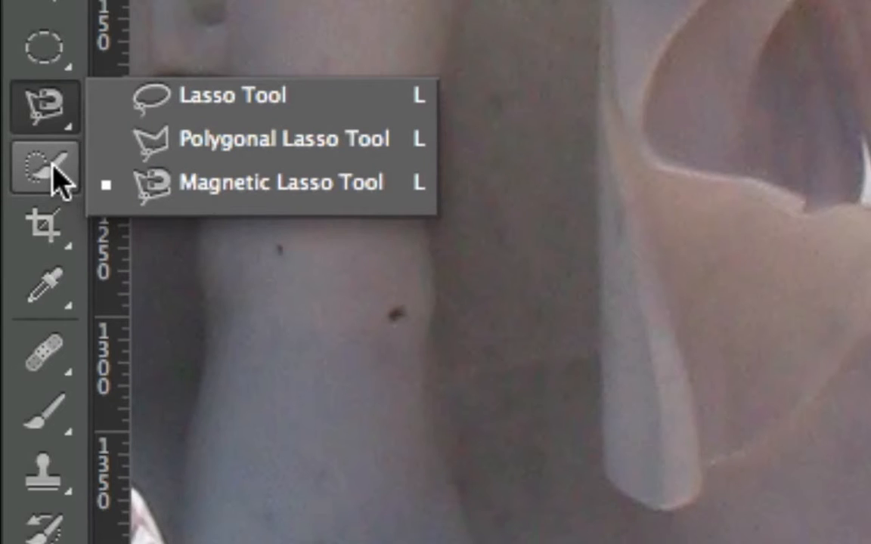
{"action": "left_click", "coordinate": [35, 107]}
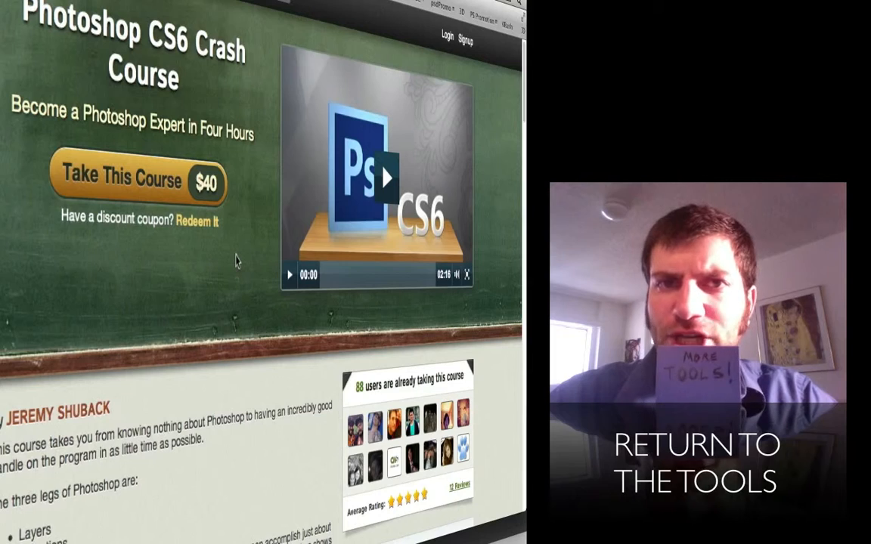
{"action": "scroll", "coordinate": [235, 261], "scroll_direction": "down", "scroll_amount": 1}
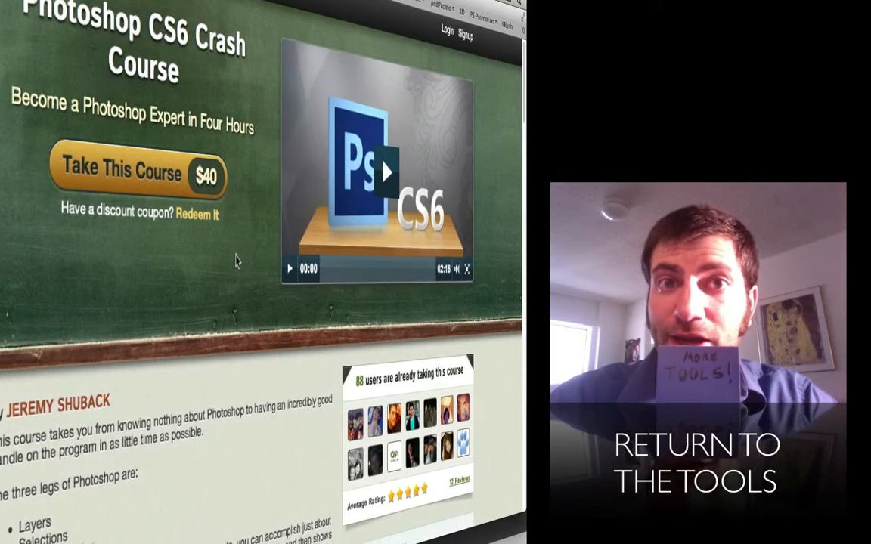
{"action": "scroll", "coordinate": [236, 260], "scroll_direction": "down", "scroll_amount": 10}
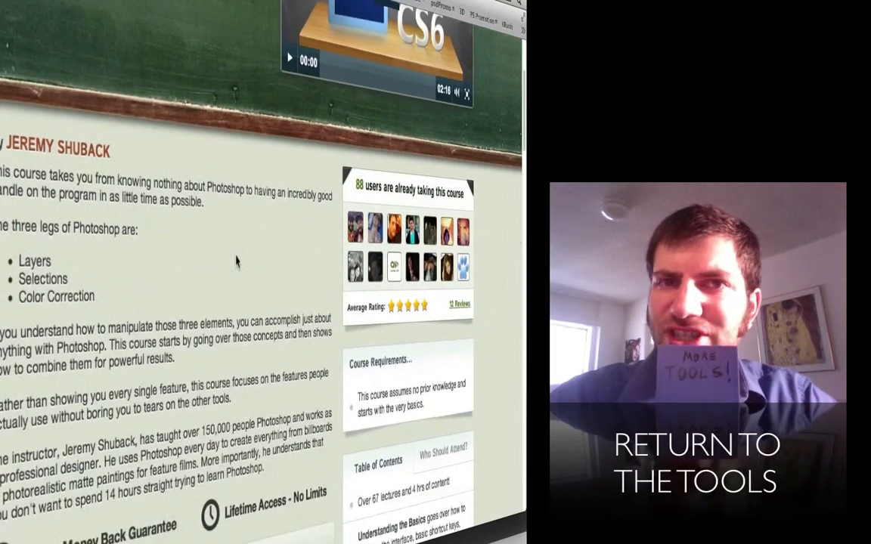
{"action": "scroll", "coordinate": [236, 261], "scroll_direction": "down", "scroll_amount": 7}
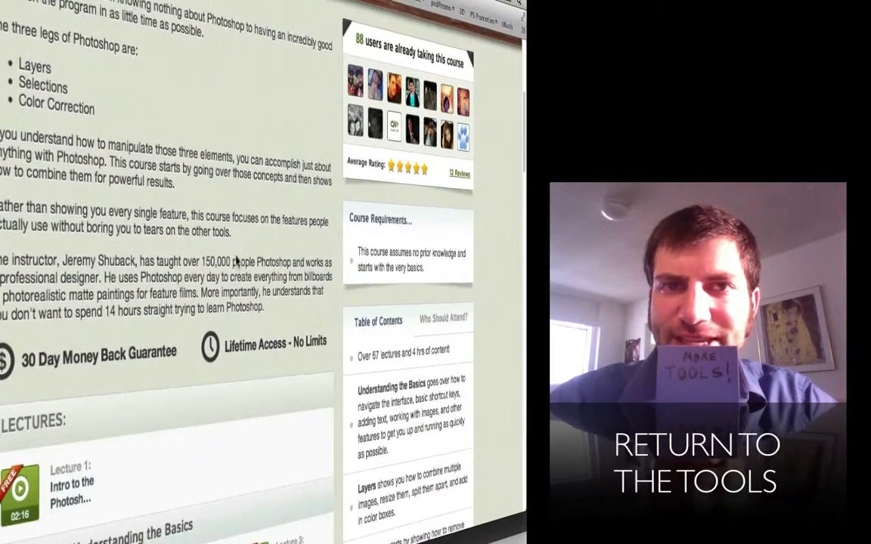